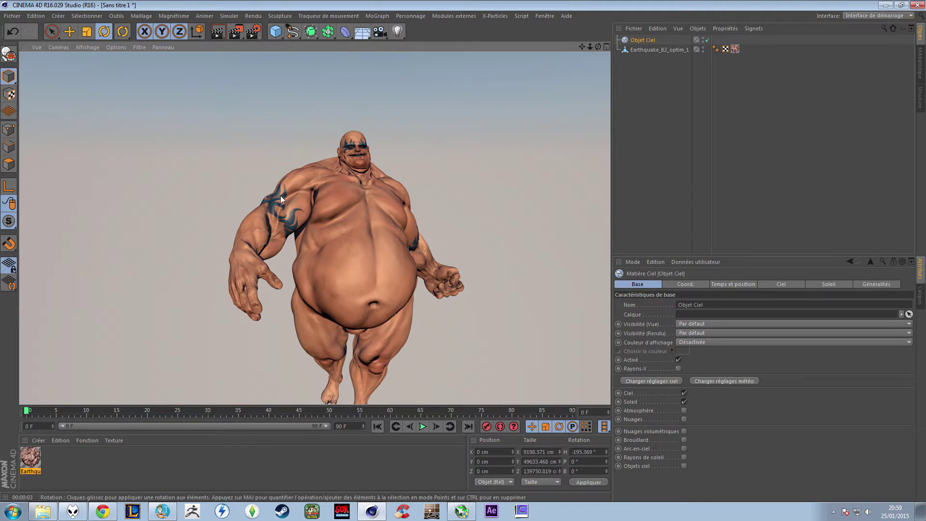
- Delete the Earthquake_82_optim_1 mesh and its material from the scene
right_click_drag(277, 194, 384, 215, "alt")
mouse_move(309, 214)
left_mouse_down("alt")
mouse_move(338, 224)
mouse_move(324, 216)
left_mouse_up("alt")
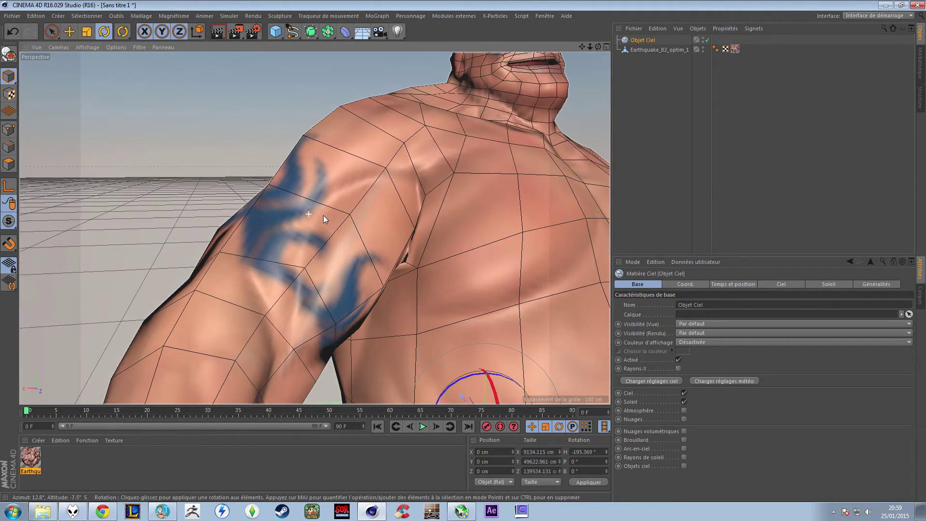
right_click_drag(324, 215, 278, 244, "alt")
middle_click_drag(402, 250, 359, 220, "alt")
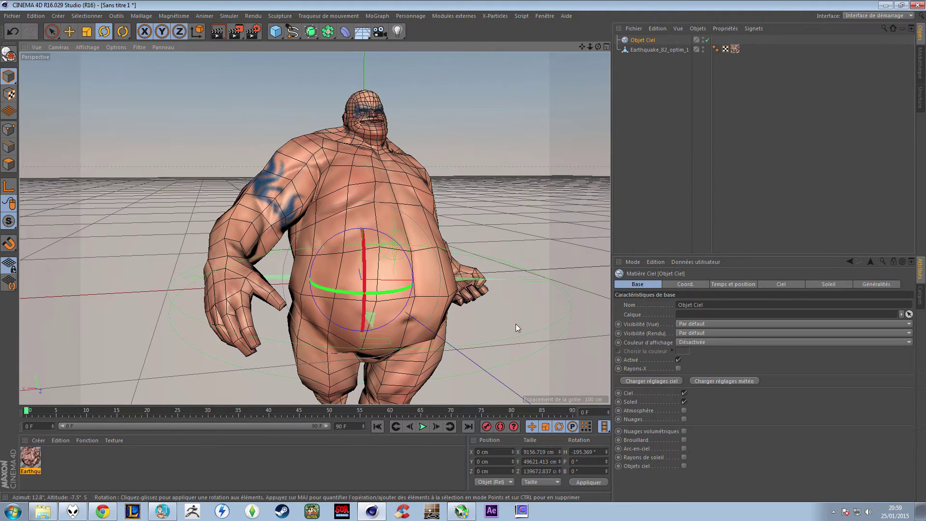
left_click_drag(653, 77, 644, 41)
left_click(645, 49)
key("Delete")
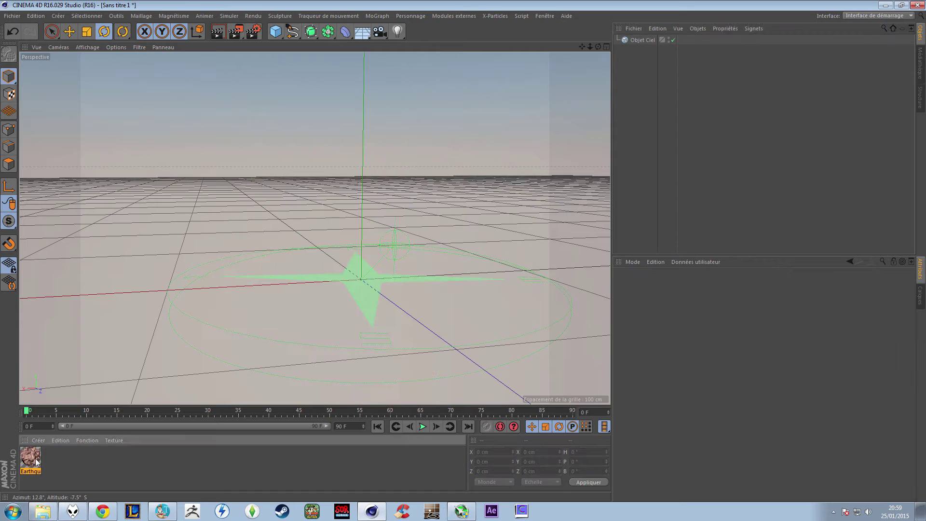
key("Delete")
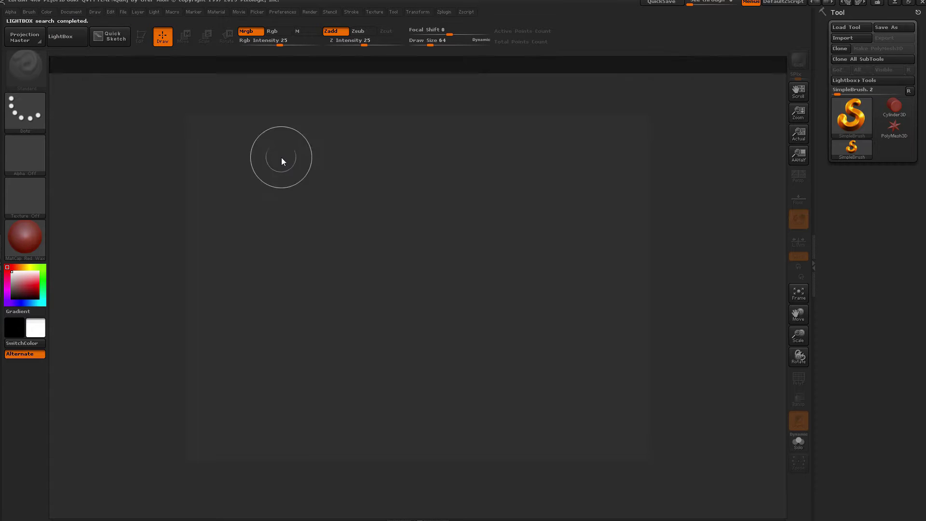
- Switch to ZBrush, open the Earthquake character project and delete all its subtools except the body
double_click(356, 162)
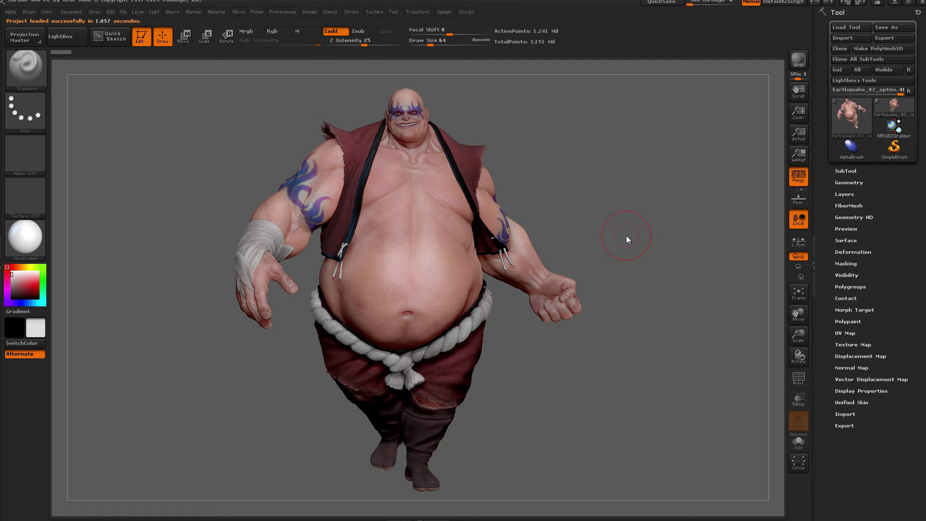
left_click_drag(627, 235, 709, 207, "alt")
left_click(855, 172)
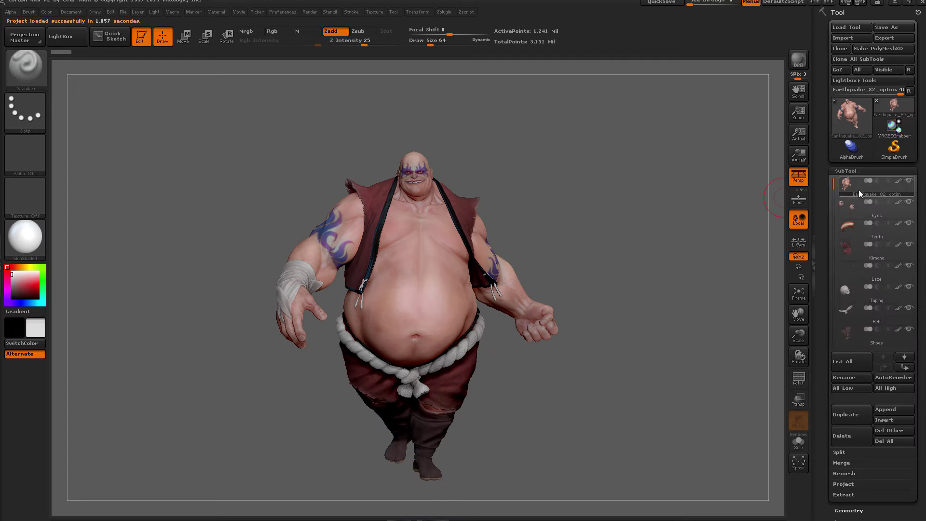
left_click(865, 209)
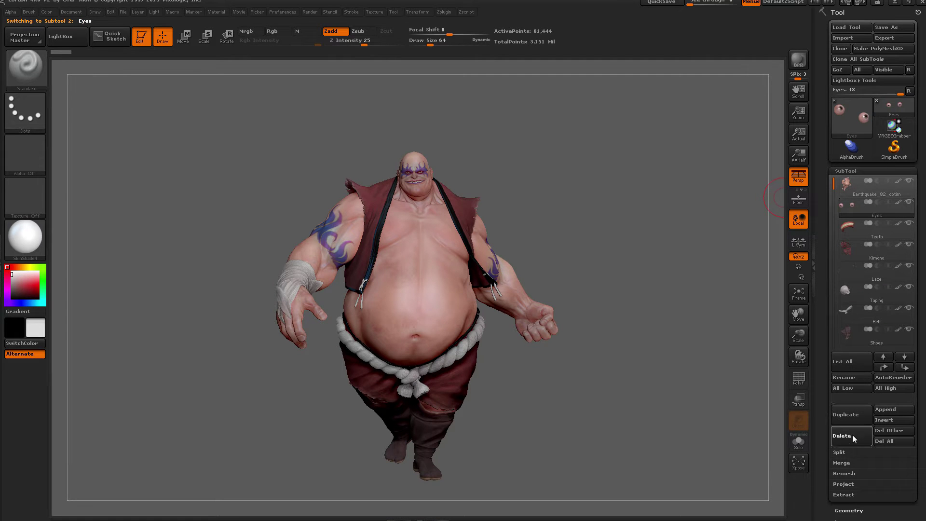
left_click(852, 435)
left_click(780, 456)
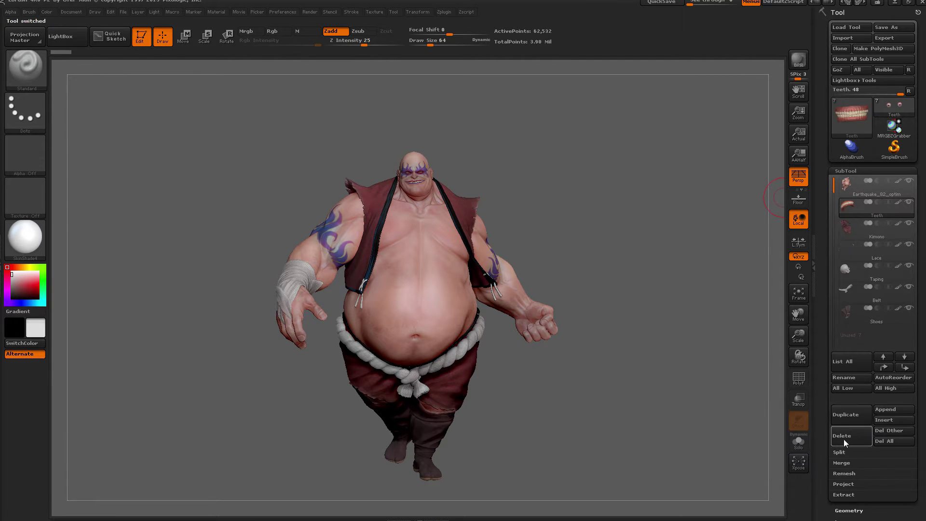
left_click(847, 438)
left_click(851, 438)
left_click(852, 437)
left_click(852, 437)
left_click(852, 437)
left_click(853, 437)
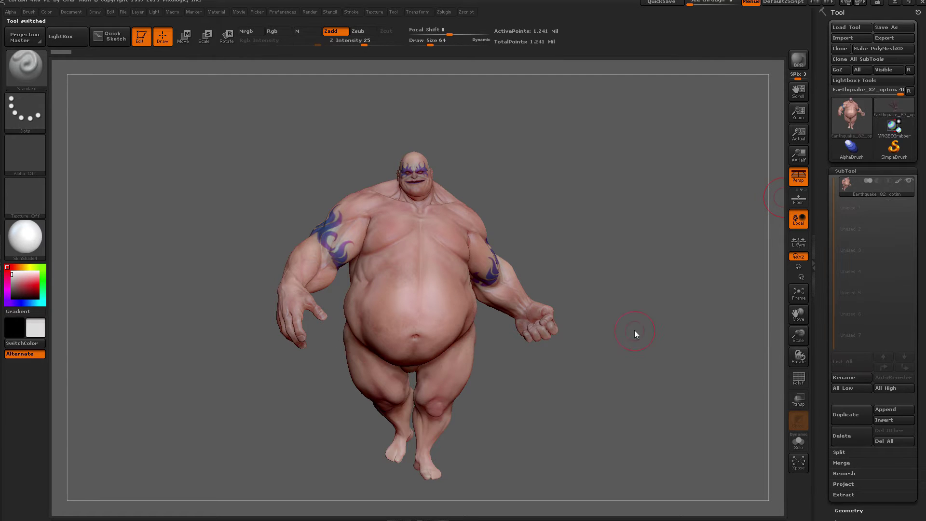
left_click_drag(653, 341, 631, 314)
left_click(844, 171)
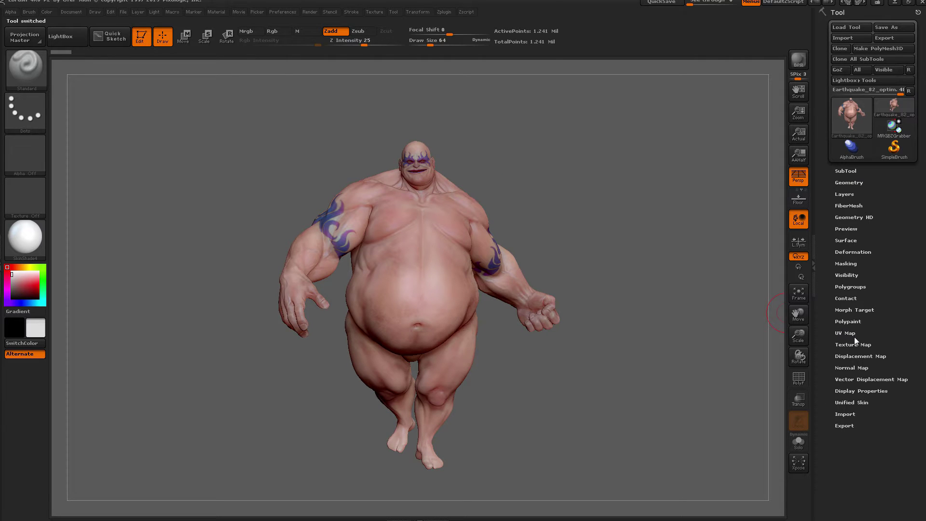
- Delete the existing UVs from the body mesh
left_click(845, 333)
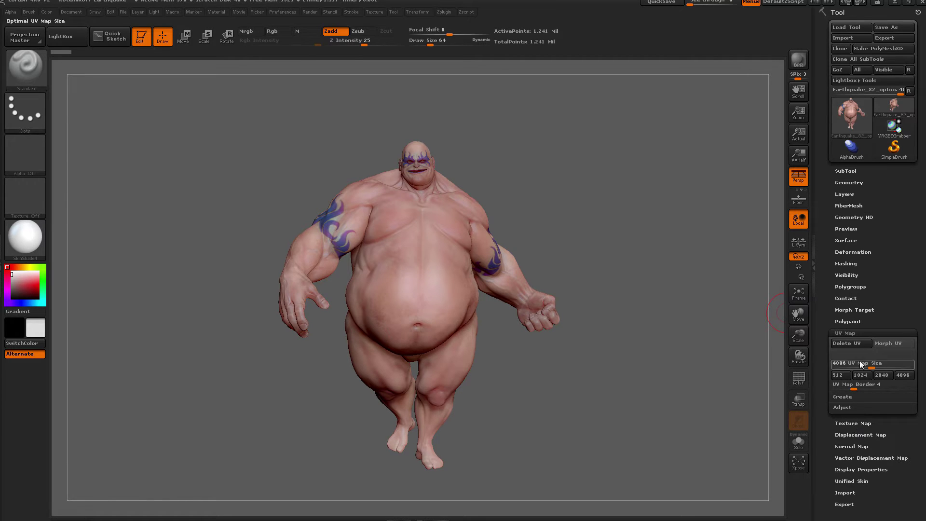
left_click(840, 345)
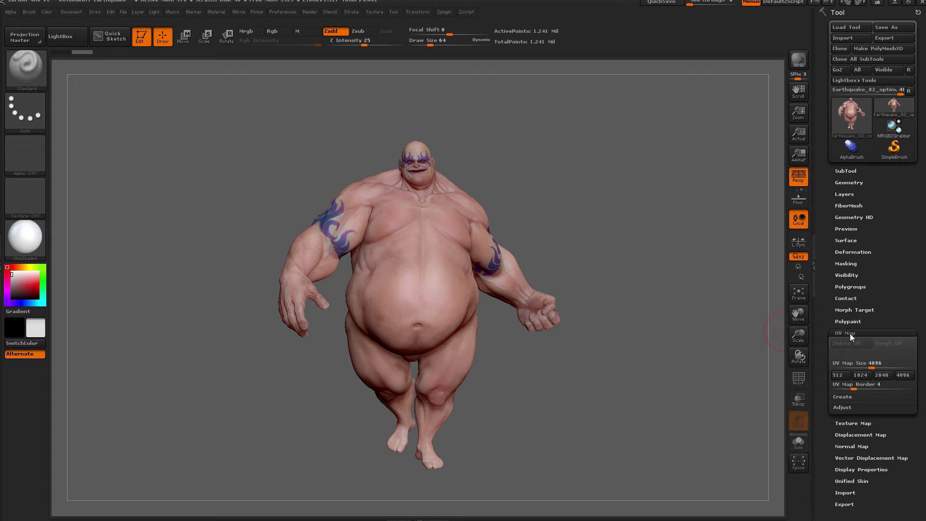
left_click(847, 333)
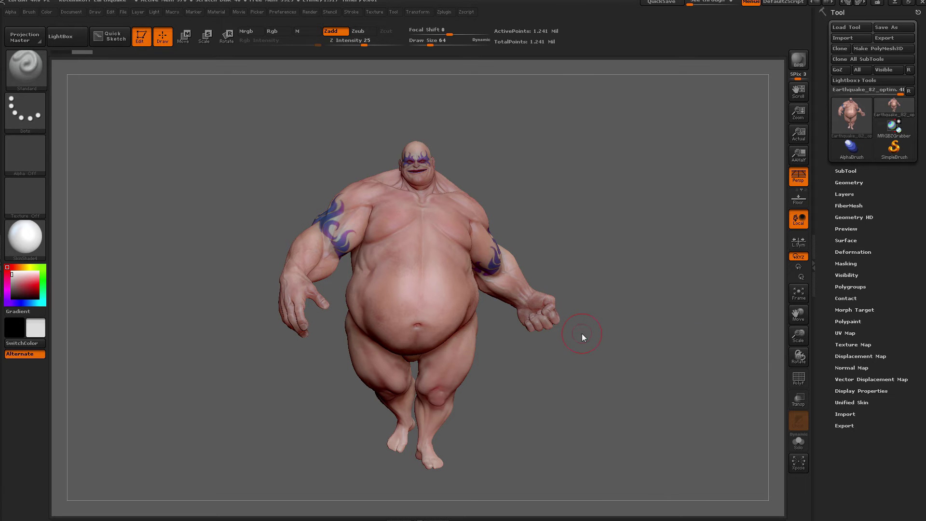
left_click_drag(627, 322, 625, 311, "alt")
left_click_drag(621, 265, 624, 276, "alt")
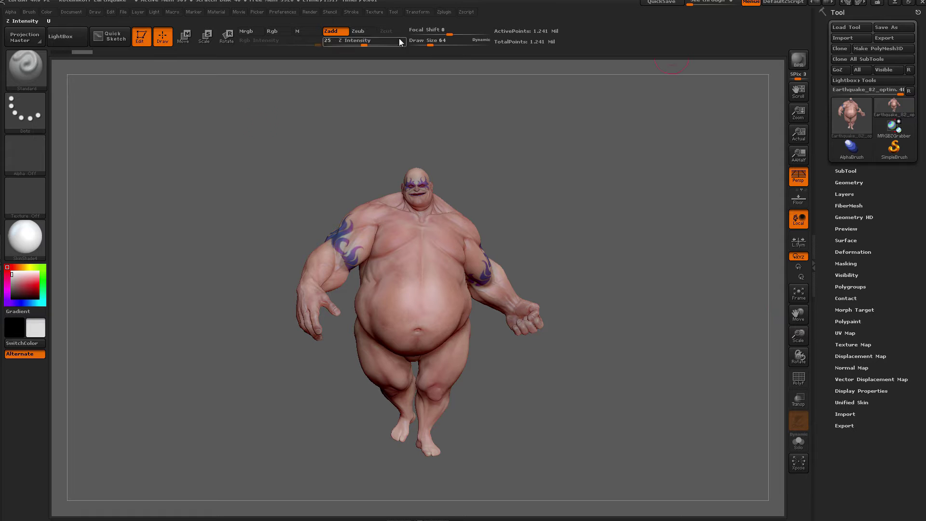
- Dock the Zplugin palette in the side tray and expand its UV Master tools
left_click(2, 266)
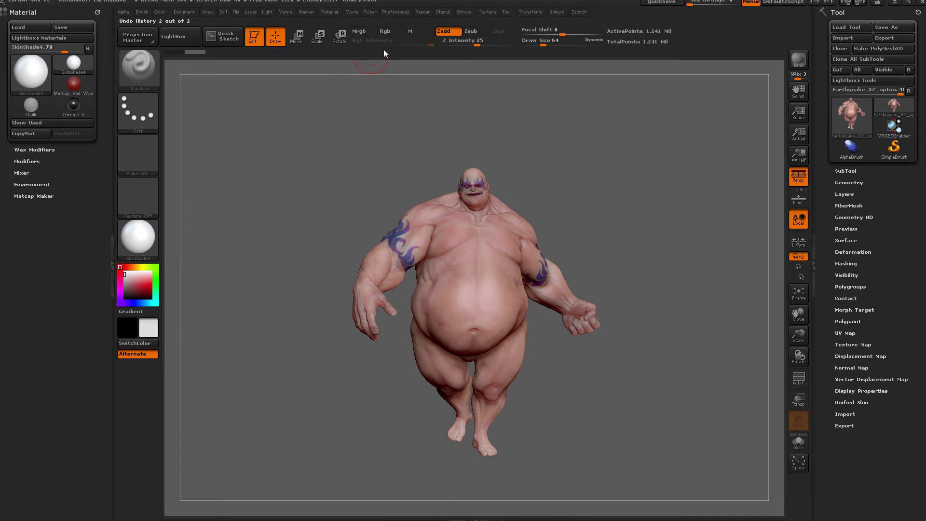
left_click(558, 14)
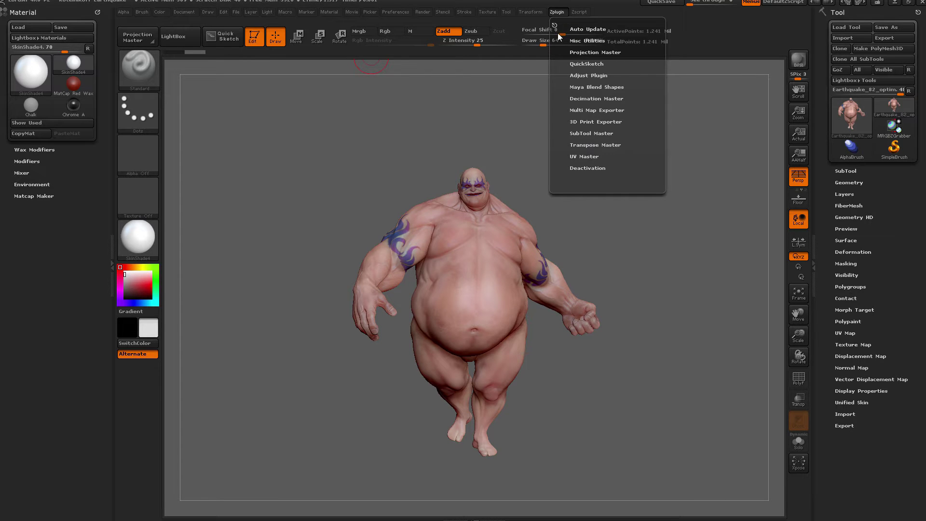
left_click_drag(556, 27, 50, 292)
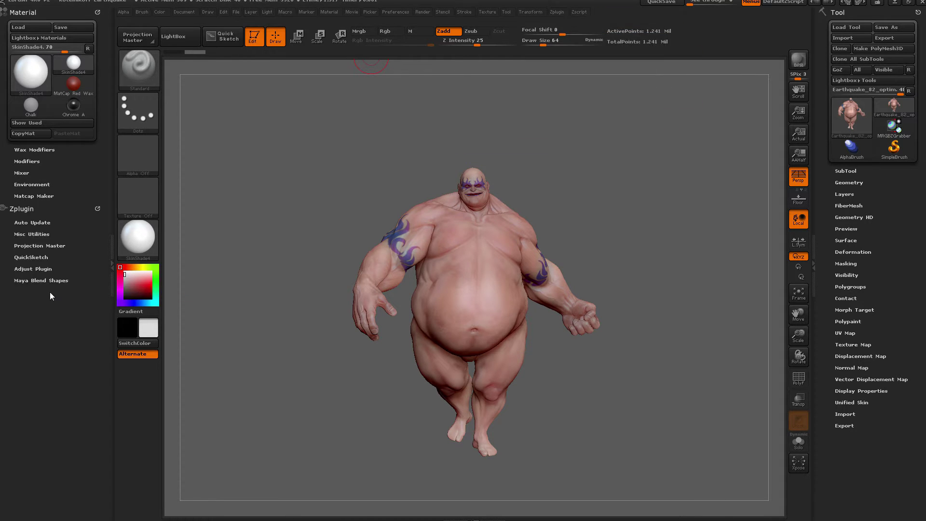
left_click(27, 351)
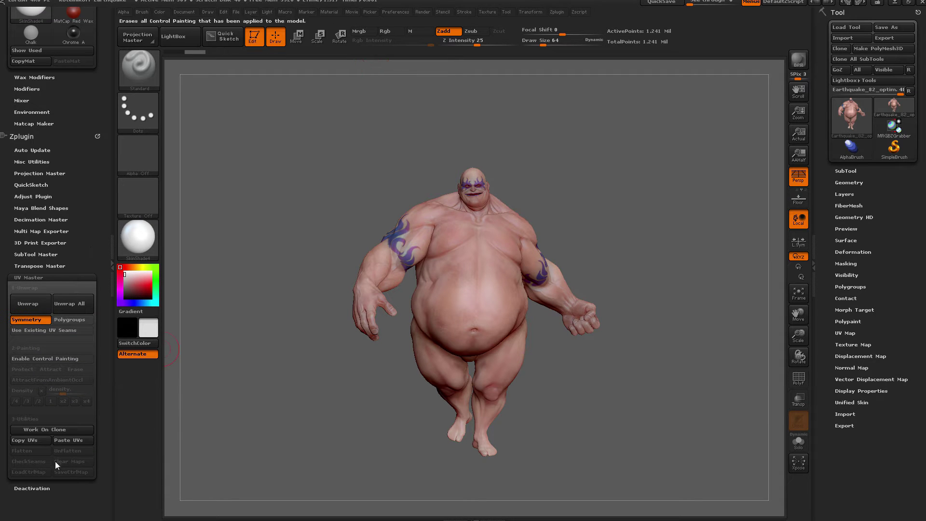
- Create a UV Master working clone of the body and unwrap it with Symmetry on
left_click(54, 430)
mouse_move(645, 190)
left_mouse_down()
mouse_move(637, 197)
mouse_move(641, 173)
left_mouse_up()
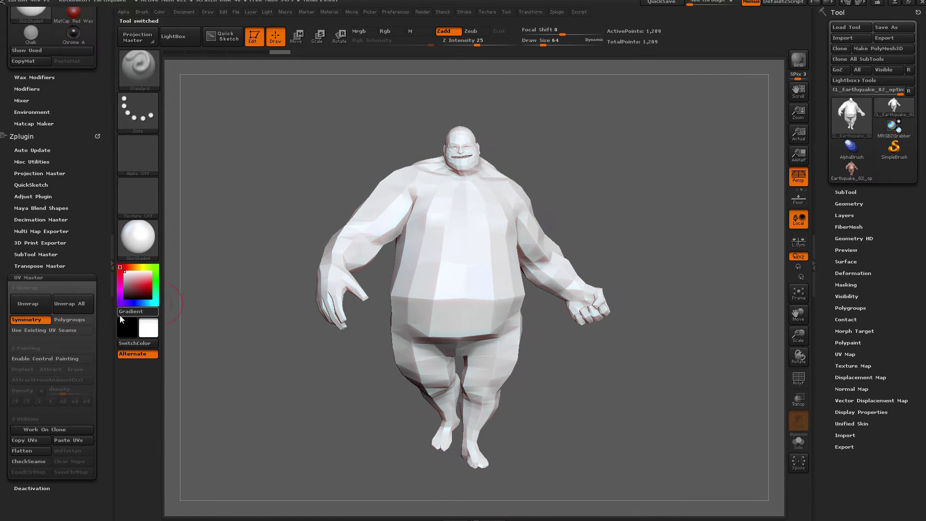
left_click(32, 305)
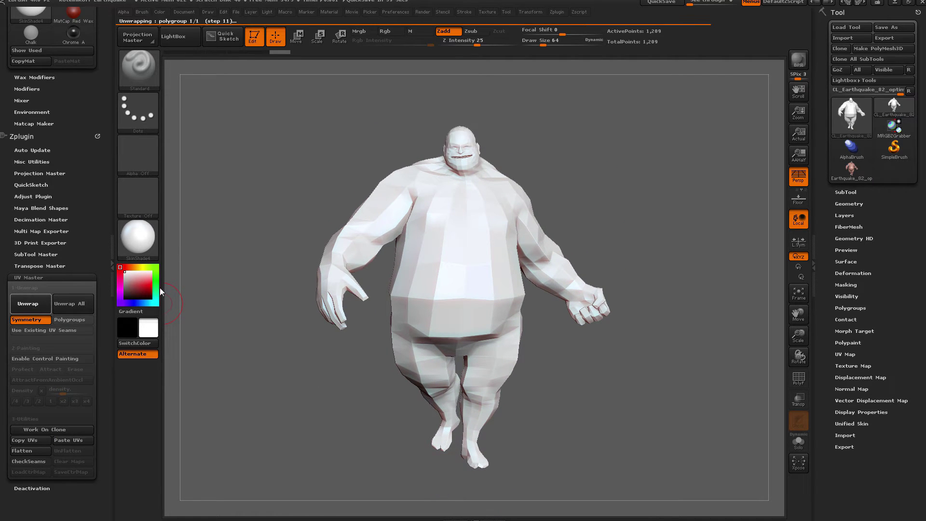
- Check the seams on the clone and inspect its flattened UV layout before unflattening it
left_click(31, 462)
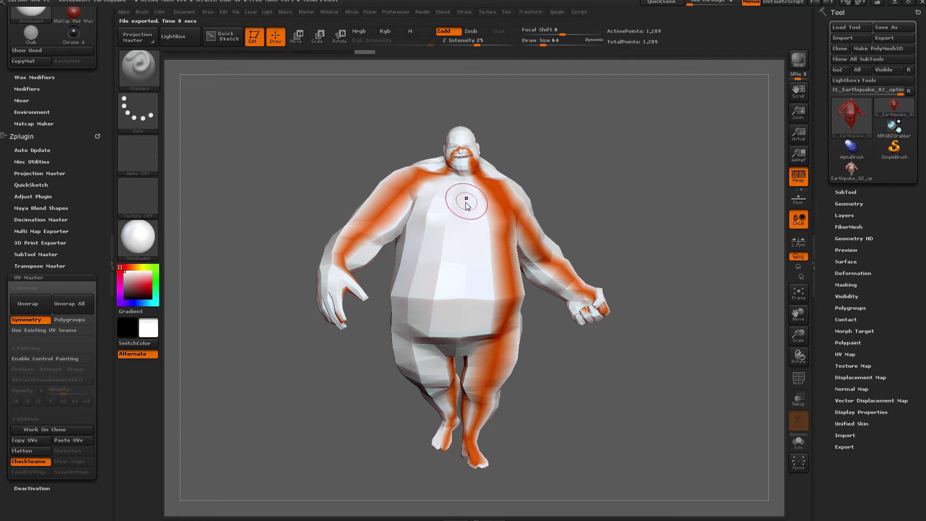
left_click(22, 451)
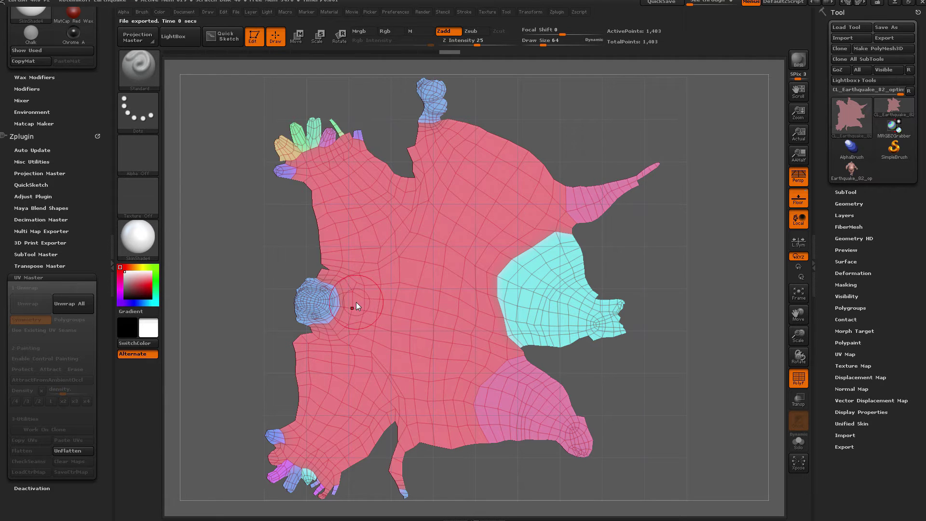
left_click(73, 450)
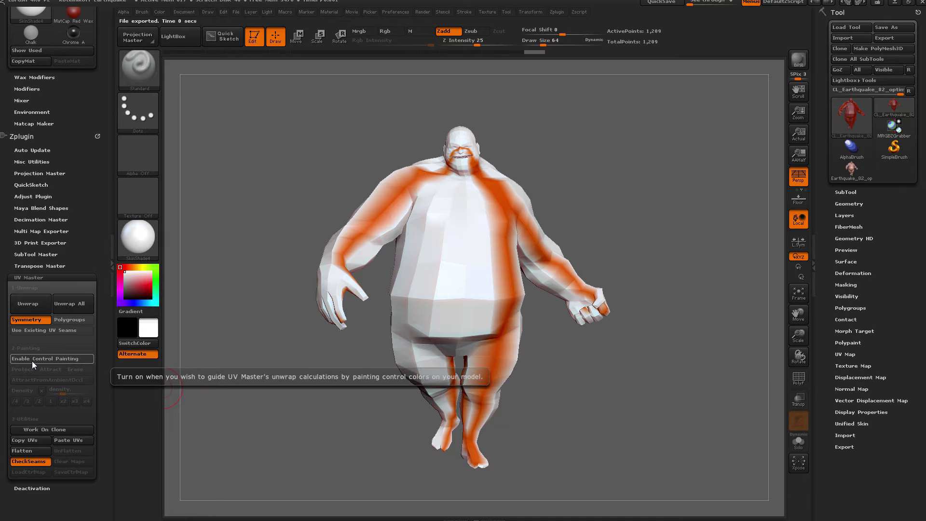
- Enable Control Painting and paint Protect areas over the character's face, shoulders and front of the body
left_click(78, 358)
left_click(23, 370)
left_click_drag(456, 161, 464, 149)
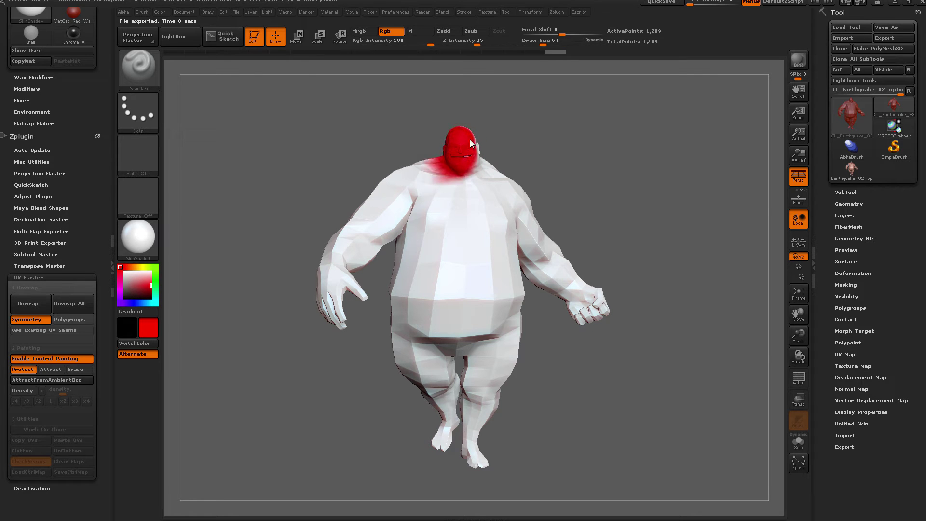
mouse_move(446, 146)
left_mouse_down()
mouse_move(462, 296)
mouse_move(443, 311)
mouse_move(452, 334)
mouse_move(399, 317)
mouse_move(395, 176)
mouse_move(420, 176)
mouse_move(427, 164)
mouse_move(459, 184)
mouse_move(389, 200)
mouse_move(371, 219)
mouse_move(414, 226)
mouse_move(433, 345)
mouse_move(406, 355)
mouse_move(428, 357)
left_mouse_up()
left_click_drag(290, 360, 429, 360)
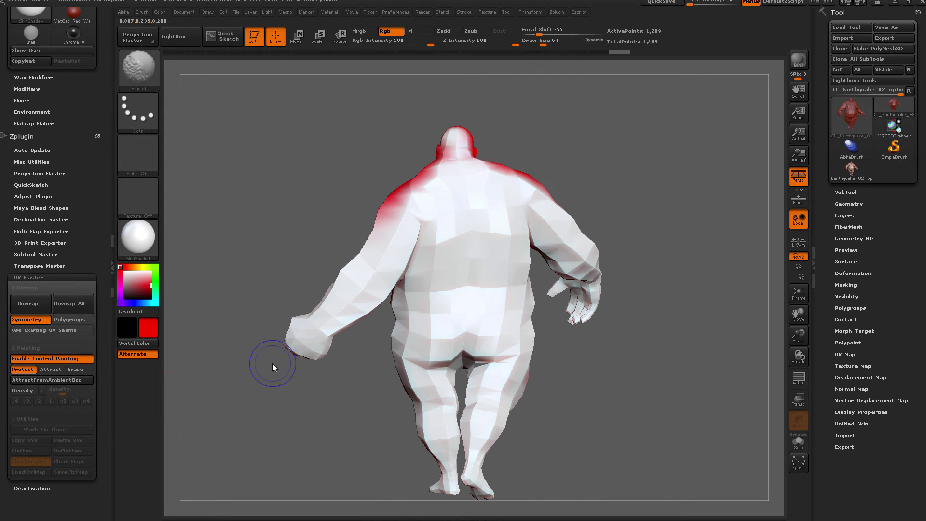
- Paint an Attract line down the back of the head and along the spine with a draw size of 42
left_click(51, 370)
left_click_drag(314, 189, 294, 292, "alt")
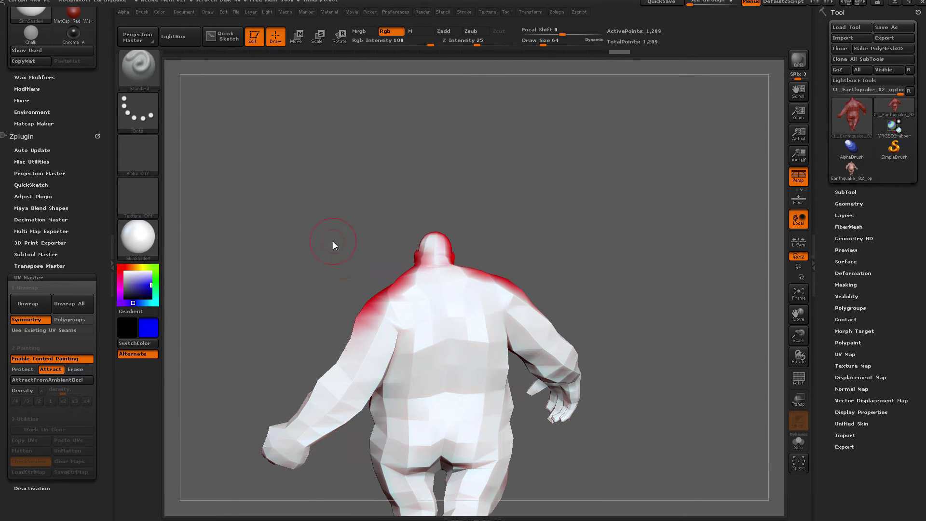
left_click_drag(332, 242, 328, 251, "alt")
left_click_drag(300, 160, 310, 274, "alt")
left_click_drag(300, 241, 305, 267)
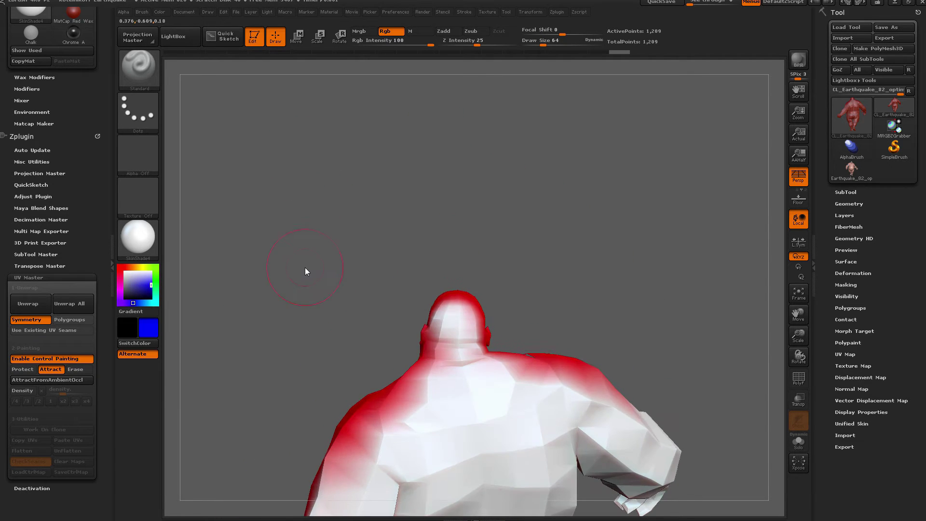
key("space")
left_click_drag(409, 289, 406, 288)
left_click_drag(571, 233, 564, 149, "alt")
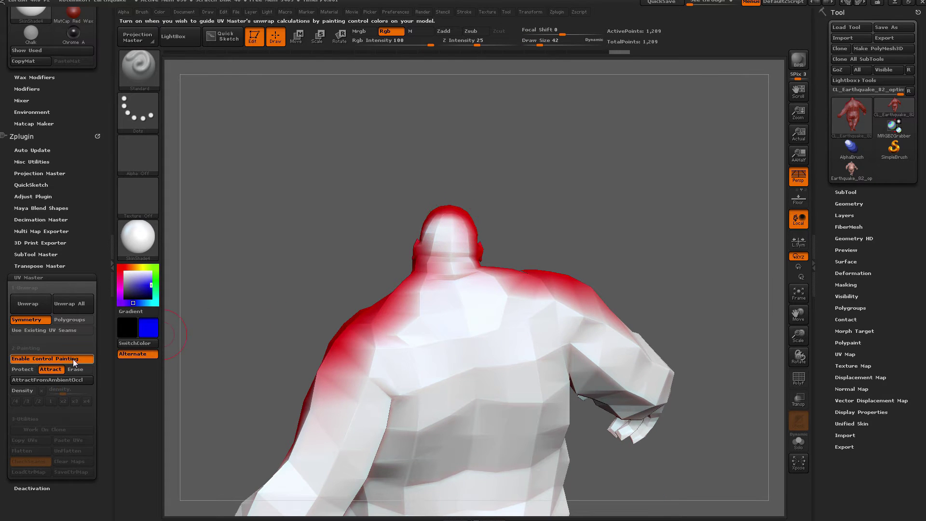
mouse_move(453, 222)
left_mouse_down()
mouse_move(447, 247)
mouse_move(483, 485)
left_mouse_up()
- Paint Attract lines from the buttocks down the backs of both legs to the feet, reducing the draw size to 14
mouse_move(598, 432)
left_mouse_down("alt")
mouse_move(564, 302)
mouse_move(418, 259)
mouse_move(395, 324)
mouse_move(349, 351)
mouse_move(344, 380)
mouse_move(362, 432)
mouse_move(450, 465)
mouse_move(637, 296)
mouse_move(661, 298)
left_mouse_up("alt")
left_click_drag(410, 304, 427, 421)
key("space")
left_click_drag(487, 368, 483, 370)
left_click_drag(562, 372, 570, 307, "alt")
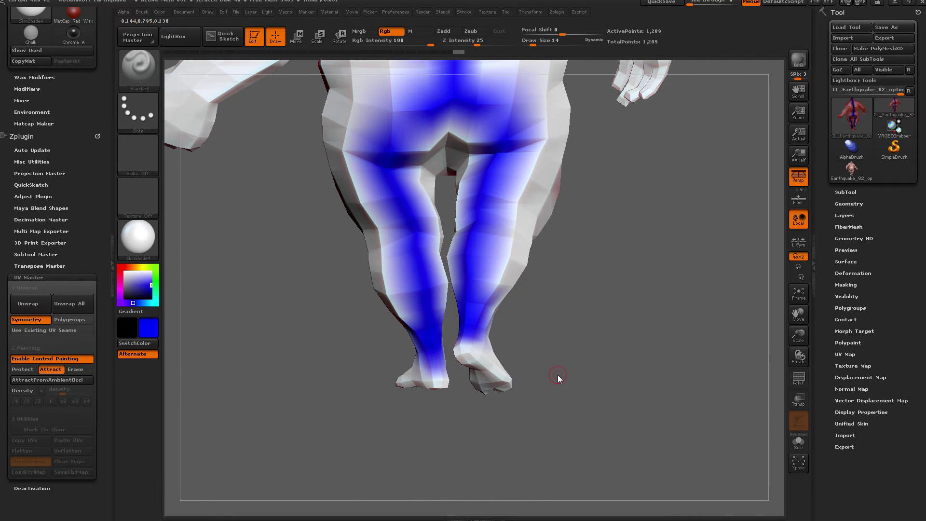
left_click_drag(583, 372, 577, 350)
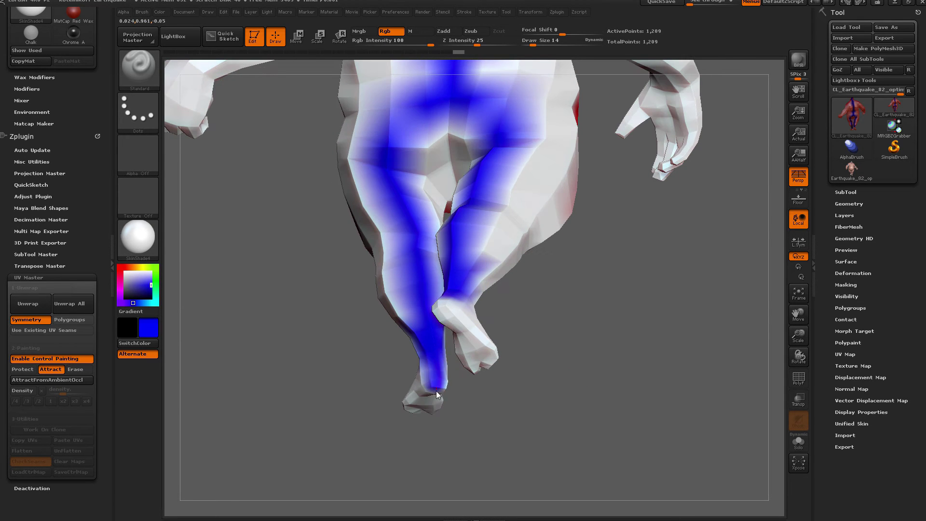
left_click_drag(475, 434, 471, 376)
left_click_drag(463, 439, 554, 368)
mouse_move(475, 331)
left_mouse_down()
mouse_move(497, 358)
mouse_move(482, 339)
left_mouse_up()
mouse_move(561, 261)
left_mouse_down()
mouse_move(562, 292)
mouse_move(616, 296)
mouse_move(653, 359)
mouse_move(617, 373)
left_mouse_up()
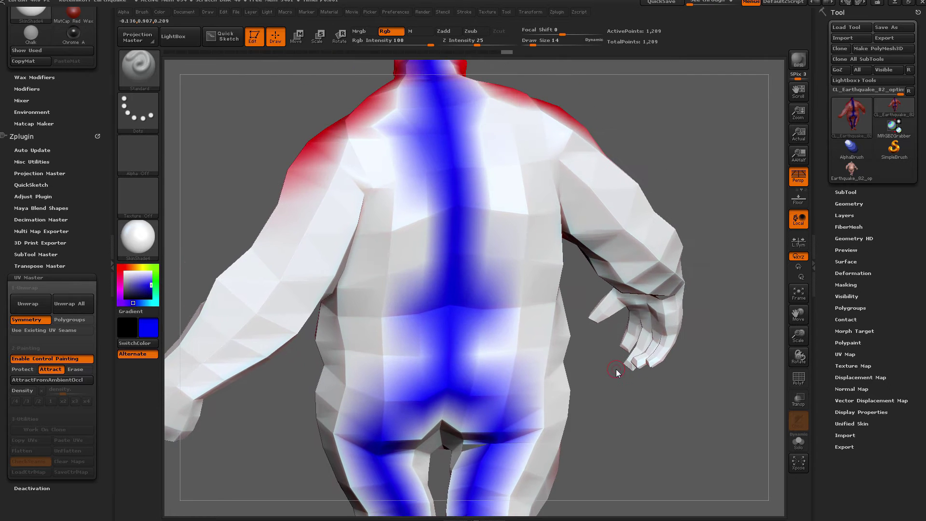
- Paint an Attract line from the upper spine along the back of the character's left arm with a draw size of 20
key("space")
mouse_move(432, 143)
left_mouse_down()
mouse_move(407, 135)
mouse_move(323, 200)
mouse_move(273, 308)
mouse_move(242, 345)
left_mouse_up()
mouse_move(275, 389)
left_mouse_down("alt")
mouse_move(375, 318)
mouse_move(465, 227)
left_mouse_up("alt")
left_click_drag(473, 116, 356, 255)
left_click_drag(294, 338, 508, 165)
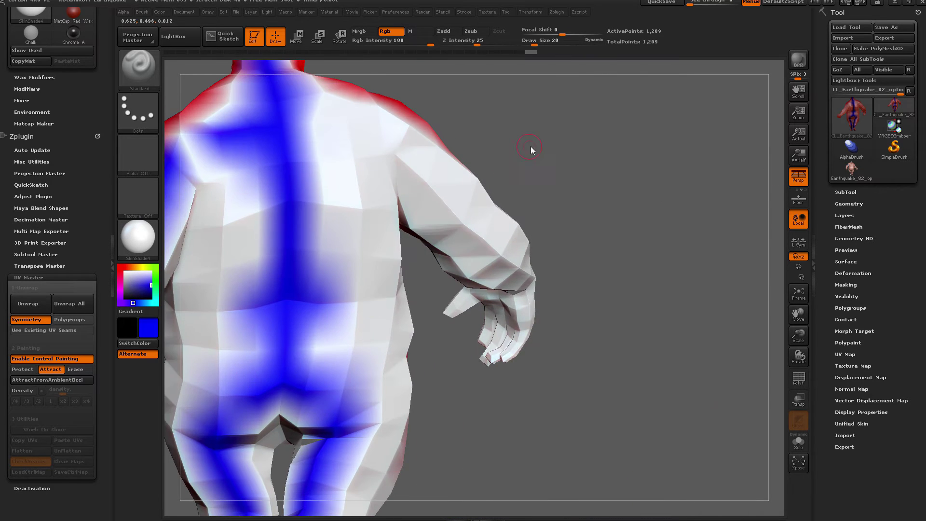
- Try to paint an Attract line along the back of the character's right arm and undo the strokes
left_click_drag(552, 142, 523, 156, "alt")
mouse_move(387, 173)
left_mouse_down()
mouse_move(477, 272)
mouse_move(569, 286)
mouse_move(555, 282)
left_mouse_up()
left_click_drag(442, 256, 581, 290)
left_click_drag(680, 284, 571, 270)
mouse_move(308, 291)
left_mouse_down()
mouse_move(401, 308)
mouse_move(407, 299)
left_mouse_up()
key("ctrl+z")
key("ctrl+z")
- Paint an Attract line along the back of the character's right arm to the hand with a draw size of 47
key("space")
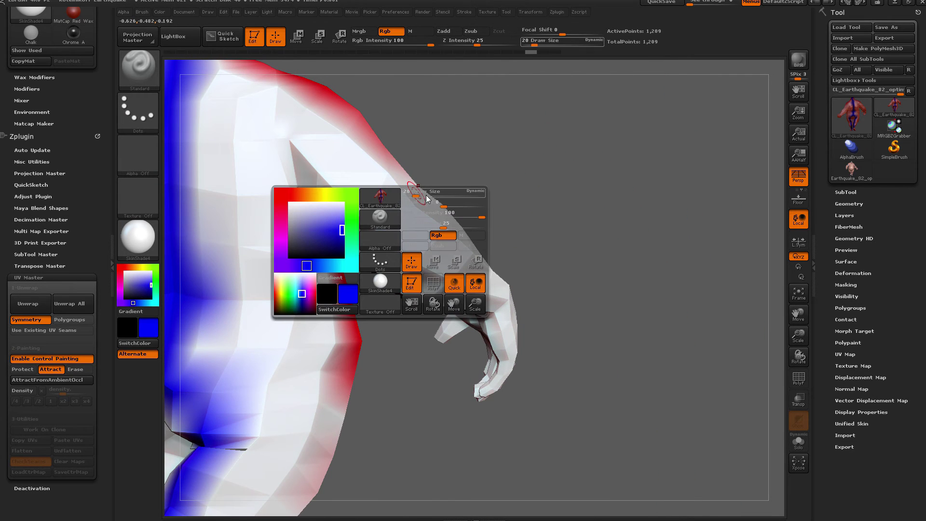
left_click(422, 196)
left_click_drag(530, 157, 621, 208, "alt")
mouse_move(311, 164)
left_mouse_down()
mouse_move(306, 155)
mouse_move(380, 158)
mouse_move(460, 213)
mouse_move(508, 266)
left_mouse_up()
left_click_drag(671, 252, 569, 258)
left_click_drag(395, 274, 595, 391)
left_click_drag(581, 122, 359, 173)
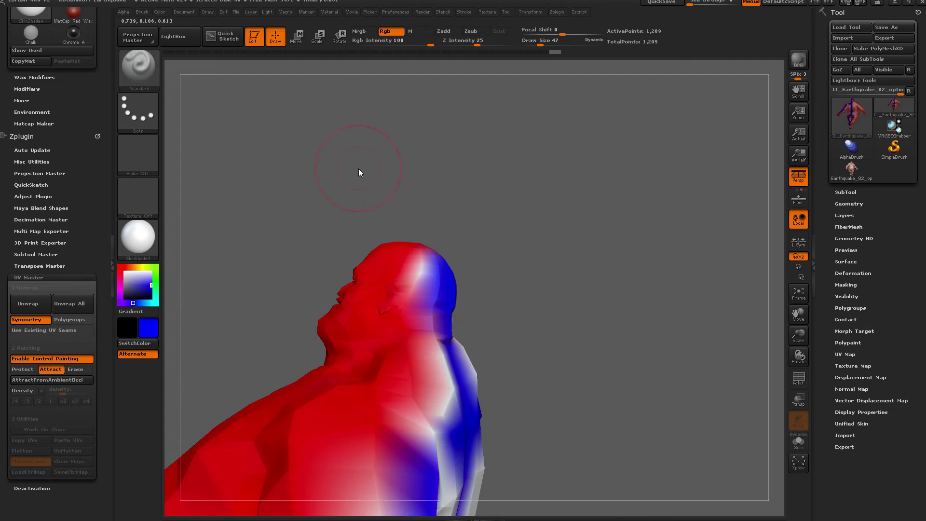
- Extend the Protect painting over the sides and top of the head
left_click(23, 369)
mouse_move(313, 285)
left_mouse_down()
mouse_move(322, 273)
mouse_move(304, 323)
left_mouse_up()
left_click_drag(574, 220, 240, 280)
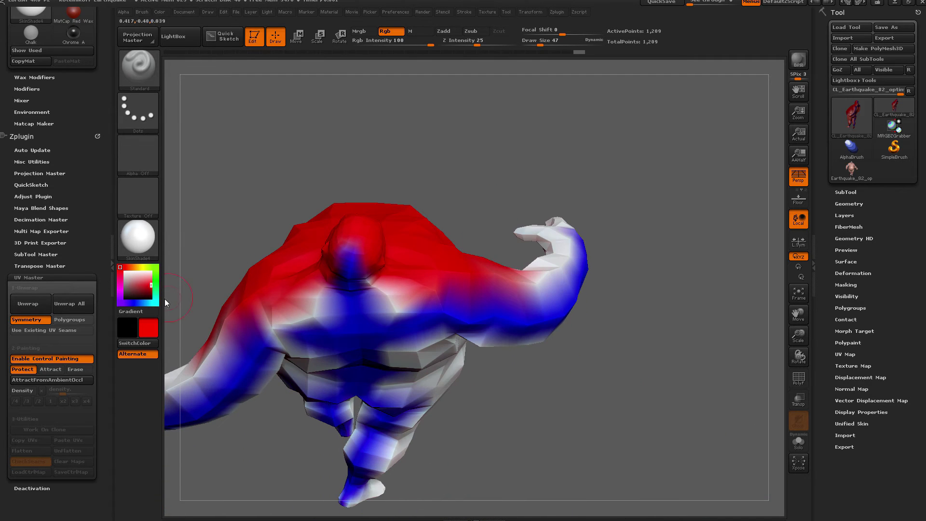
- Paint an Attract line up the back of the character's head with a draw size of 20
left_click(50, 369)
left_click(133, 303)
key("space")
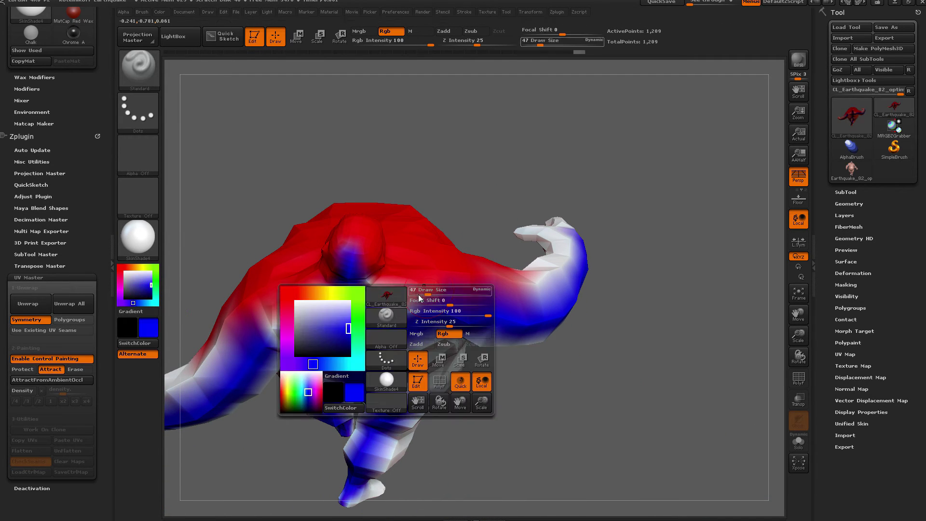
left_click_drag(418, 296, 411, 296)
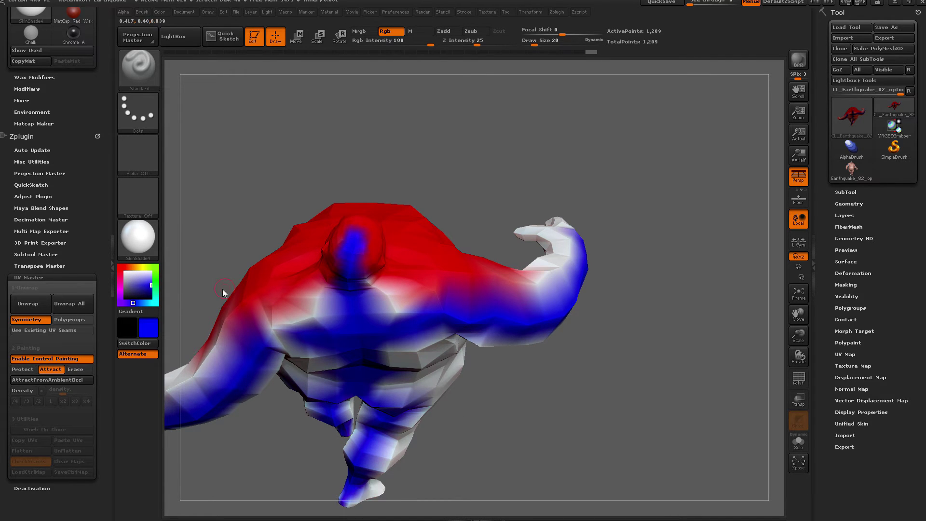
- Erase the stray control painting beside the Attract line on the head and repaint that area with Protect
left_click(76, 371)
left_click_drag(222, 225, 300, 256, "alt")
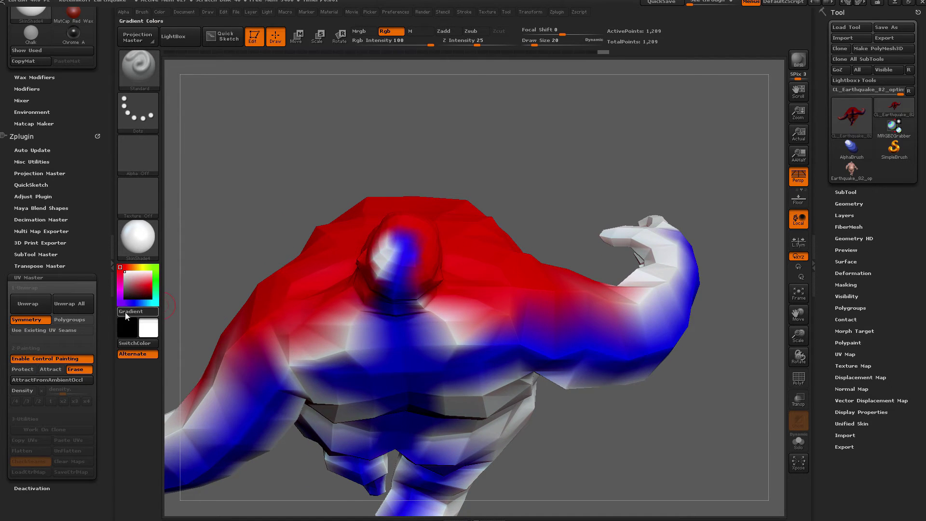
left_click(23, 370)
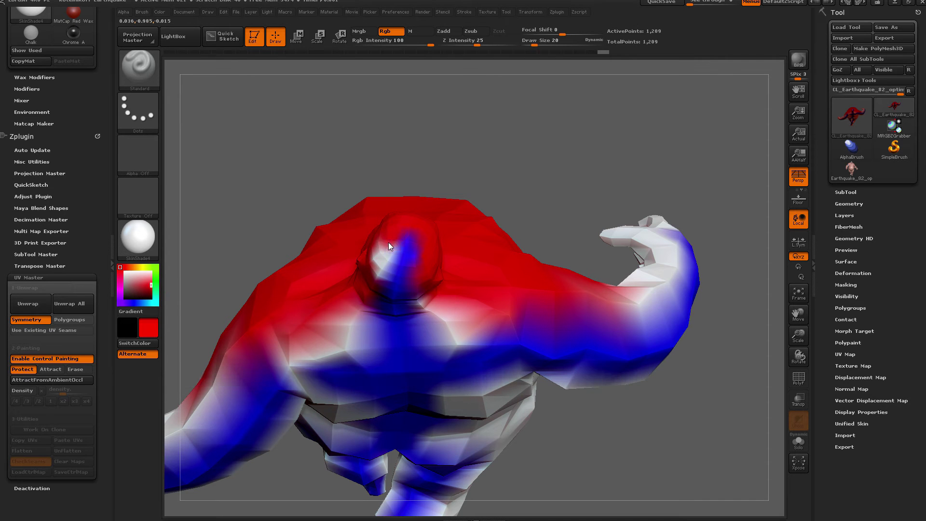
- Unwrap the clone with Symmetry and control painting enabled, show its seams with CheckSeams, and inspect them from back to front
left_click_drag(571, 185, 549, 117)
left_click(33, 306)
left_click_drag(502, 228, 374, 247)
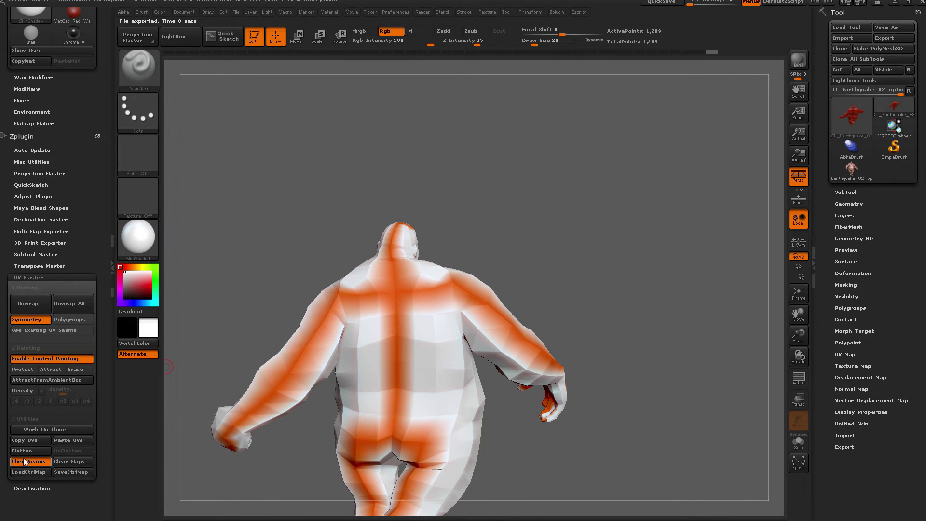
left_click_drag(621, 302, 518, 308)
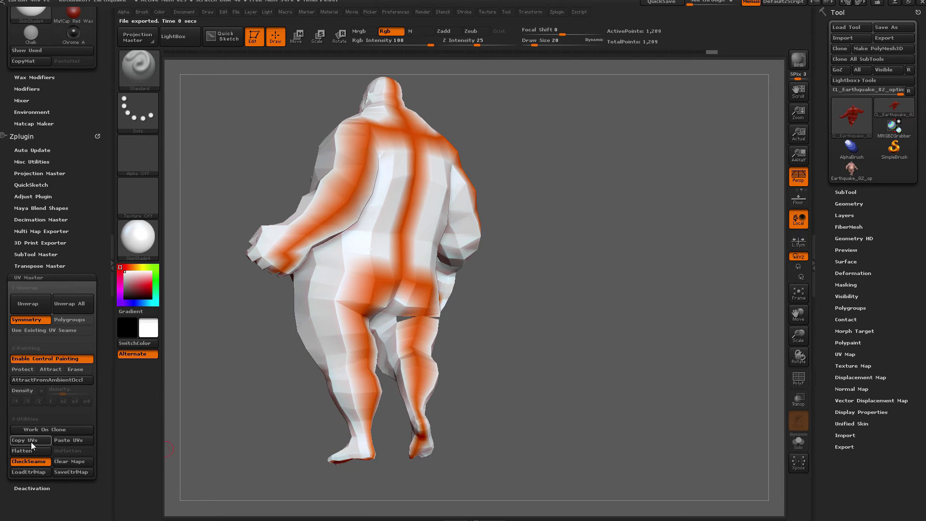
left_click(34, 461)
left_click(34, 461)
left_click_drag(505, 352, 591, 348)
left_click_drag(561, 194, 609, 245, "alt")
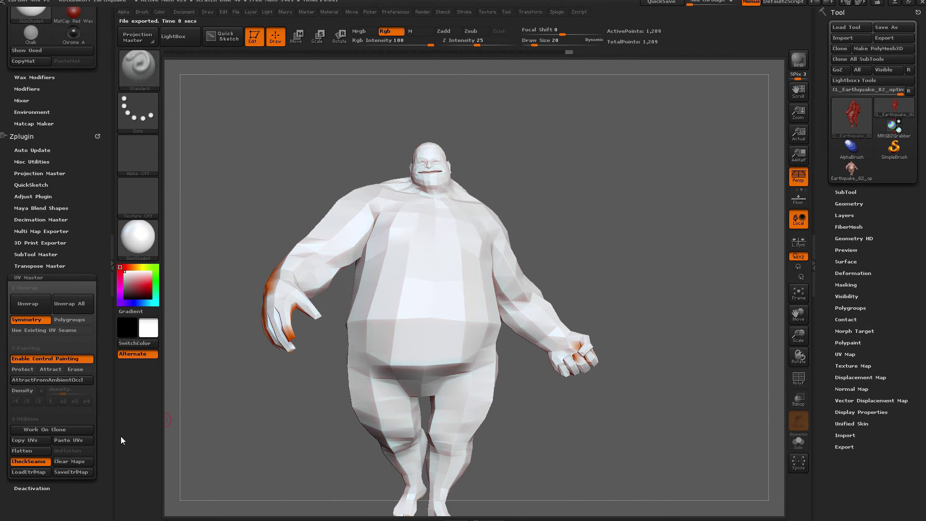
- Flatten the clone to inspect its UV layout, unflatten it, and copy its UVs
left_click(24, 451)
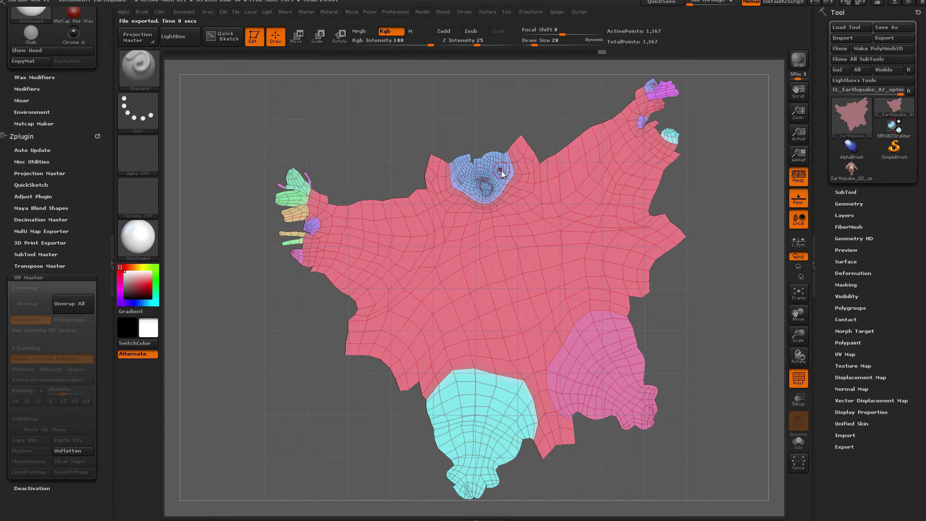
left_click(70, 450)
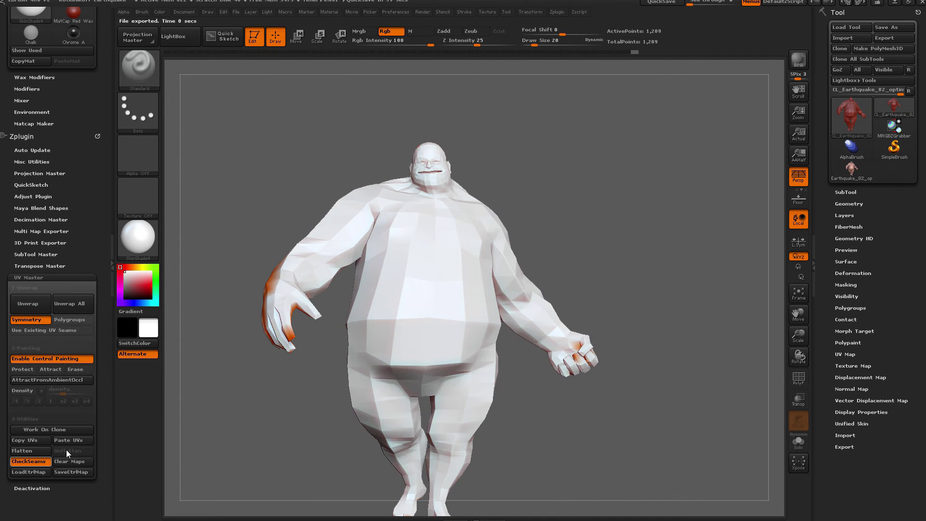
left_click(37, 438)
- Switch to the original sculpted Earthquake tool, lower it to subdivision level 1, and paste the copied UVs
left_click(857, 171)
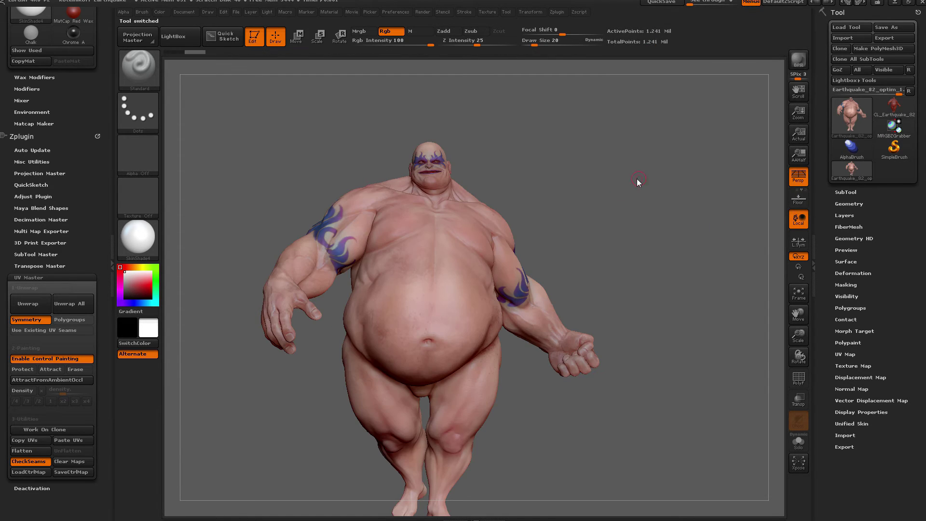
left_click(849, 203)
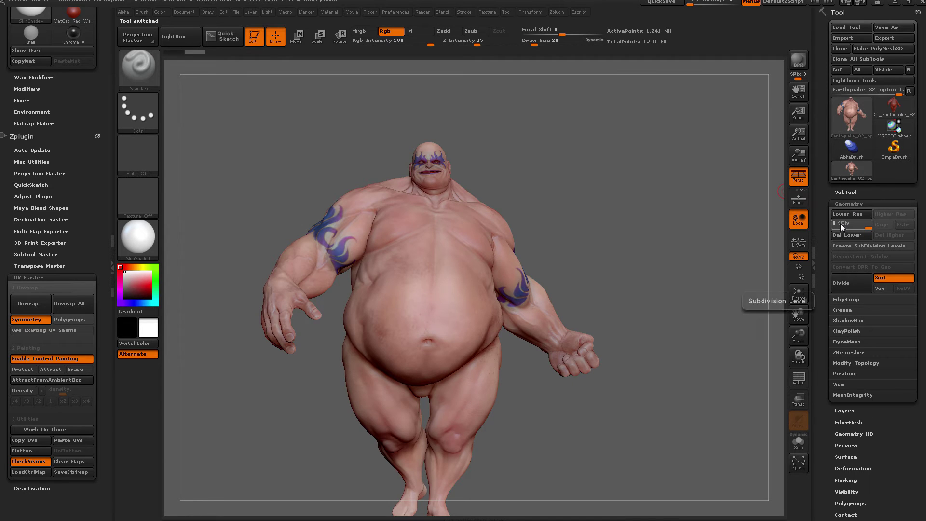
key("shift+d")
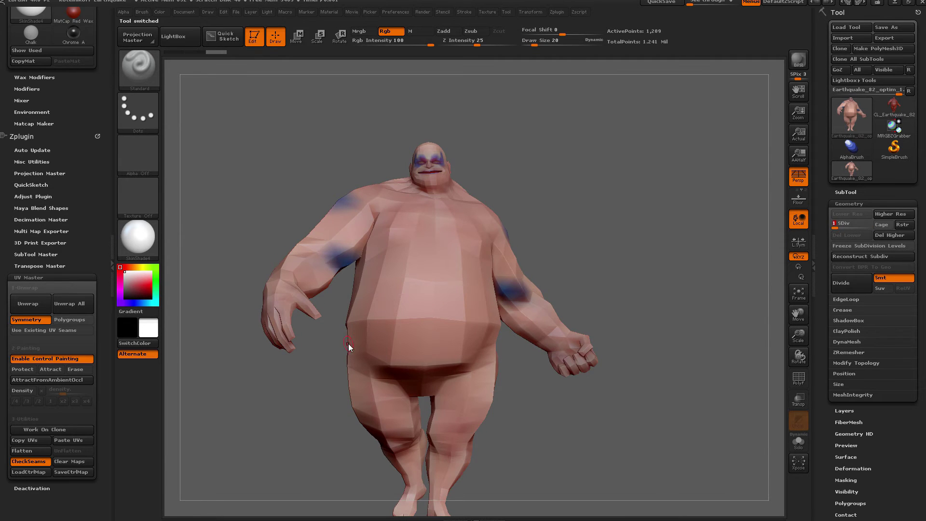
left_click(71, 440)
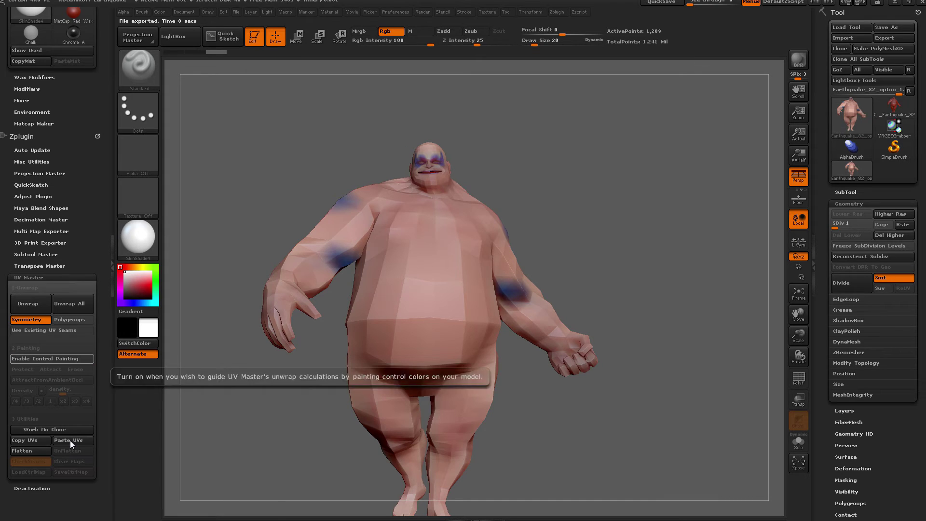
- Hide the plugin tray and raise the Earthquake model to subdivision level 6
left_click(116, 268)
left_click(869, 225)
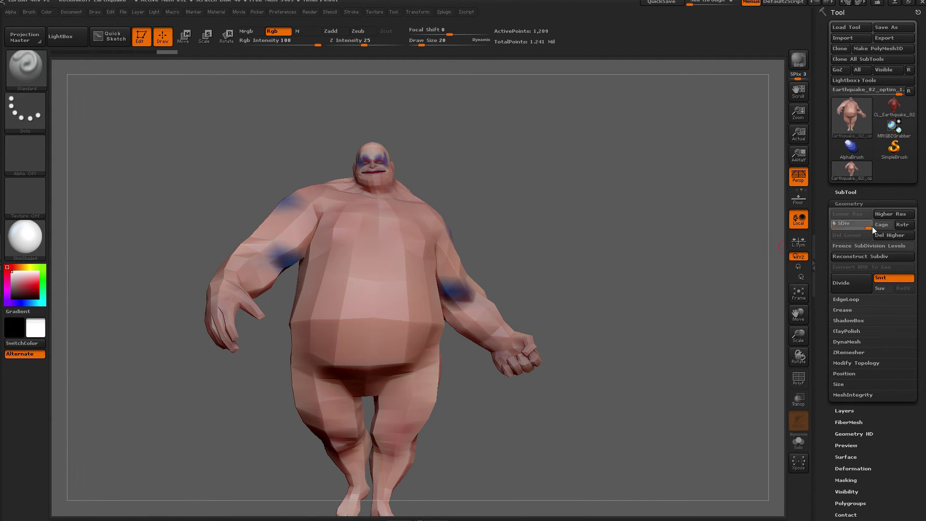
left_click(854, 203)
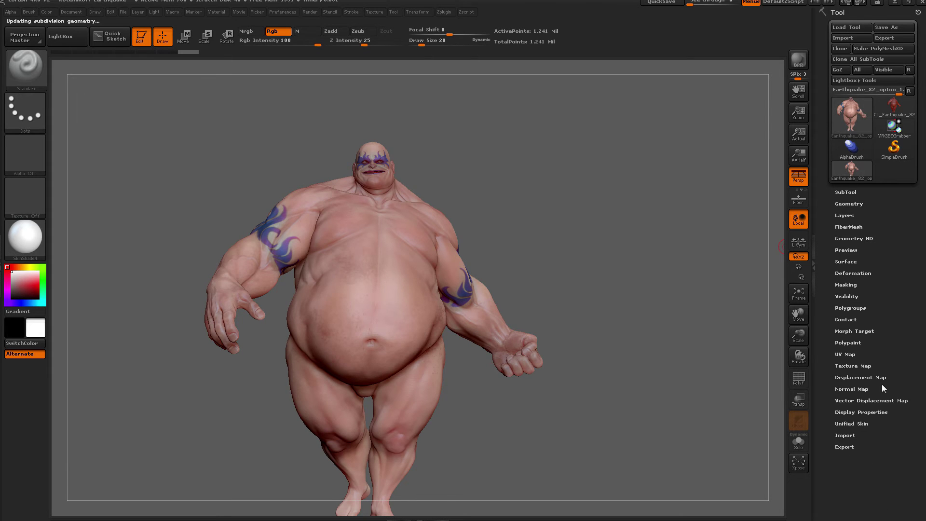
- Create a 4096 x 4096 texture map from the model's polypaint and preview it
left_click(856, 367)
left_click(843, 440)
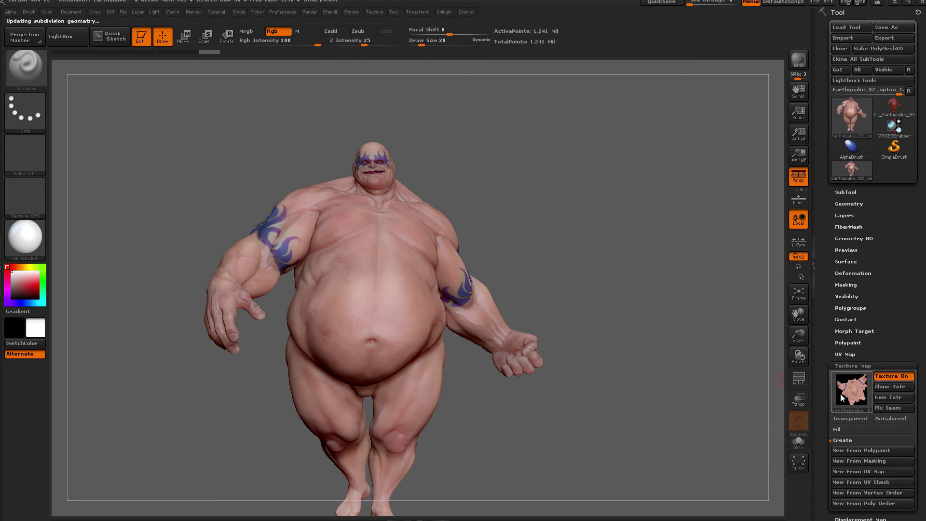
mouse_move(841, 397)
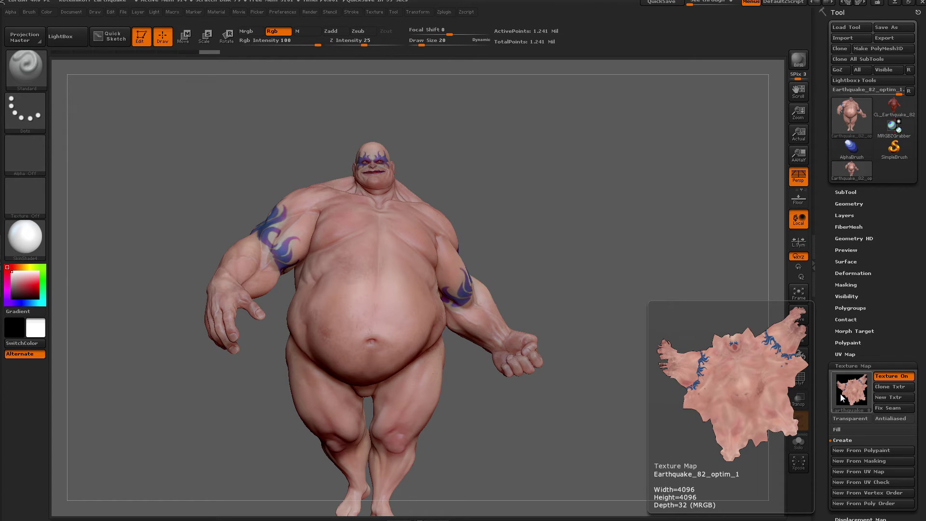
left_click(853, 367)
- Lower the model to subdivision level 1 and create a 4096 x 4096 displacement map with SmoothUV enabled
left_click(842, 204)
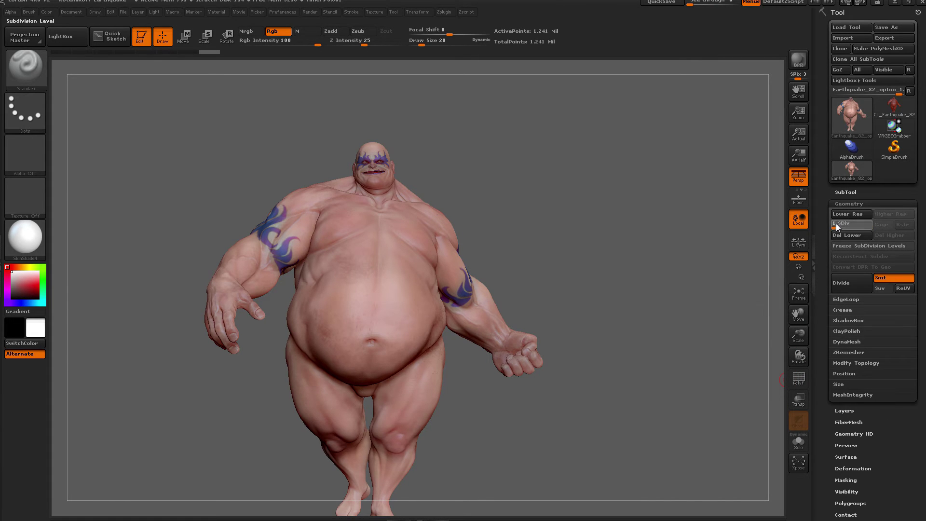
left_click(837, 226)
left_click(852, 203)
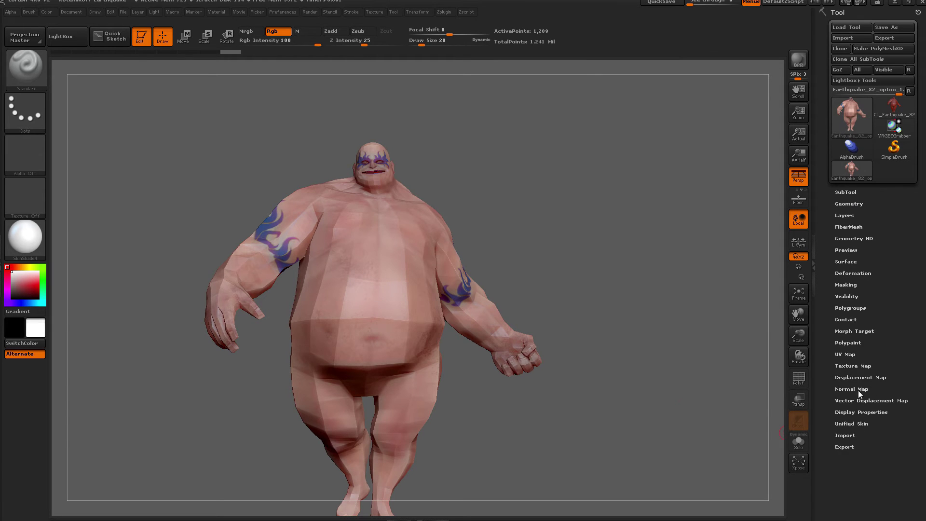
left_click(842, 377)
left_click(856, 450)
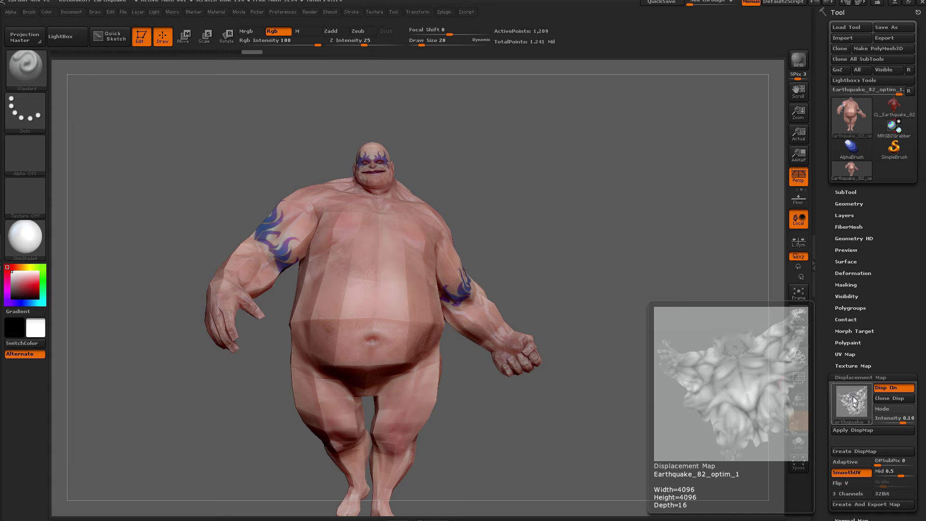
left_click(861, 377)
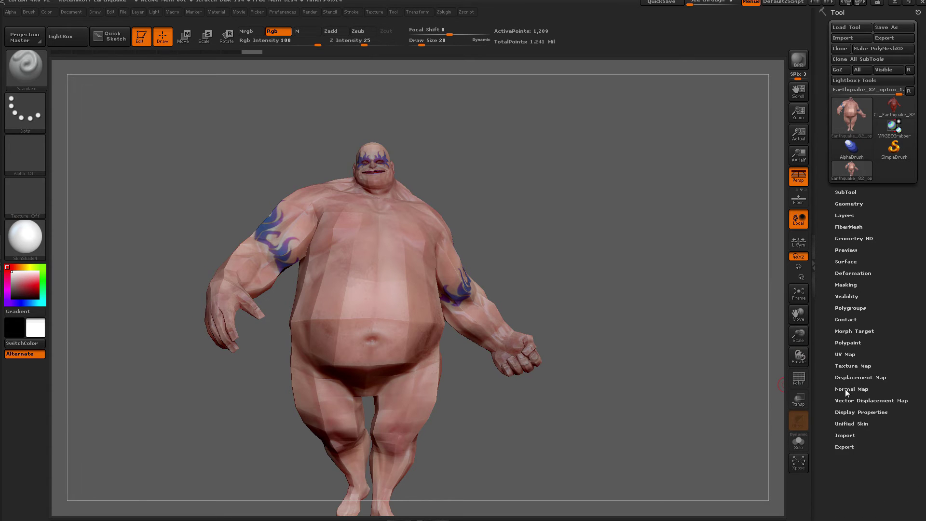
- Create a 4096 x 4096 normal map with Tangent, SmoothUV and SNormals enabled, and preview it
left_click(846, 389)
left_click(846, 463)
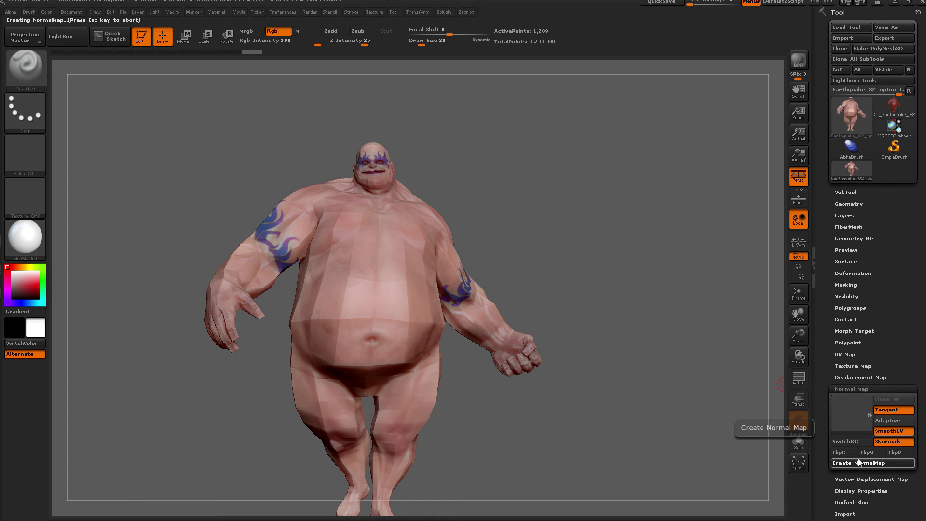
mouse_move(850, 422)
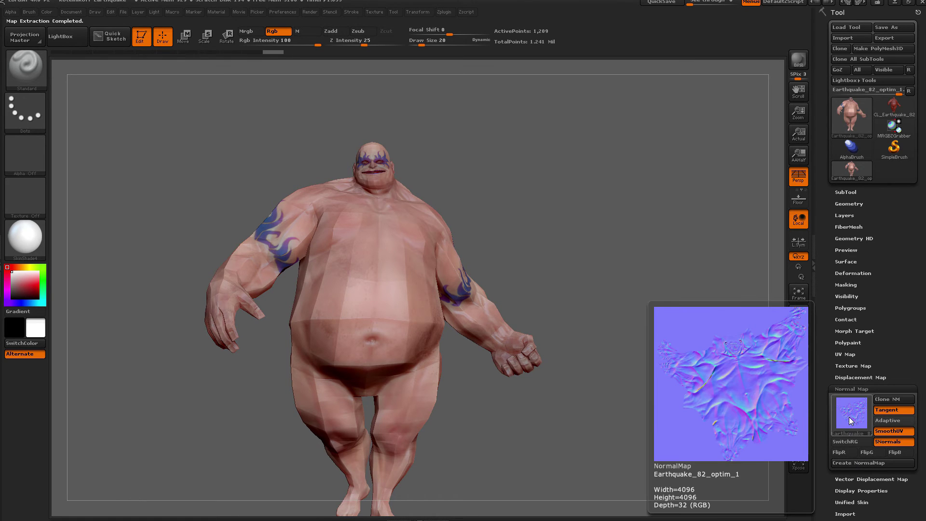
left_click(851, 389)
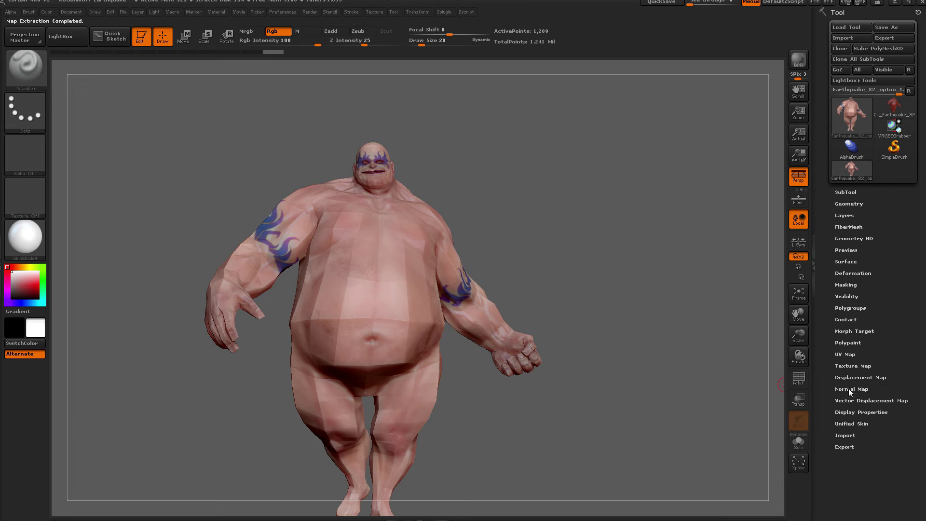
- Return the Earthquake model to subdivision level 6 and check the sculpt in the viewport
left_click(850, 206)
left_click(869, 225)
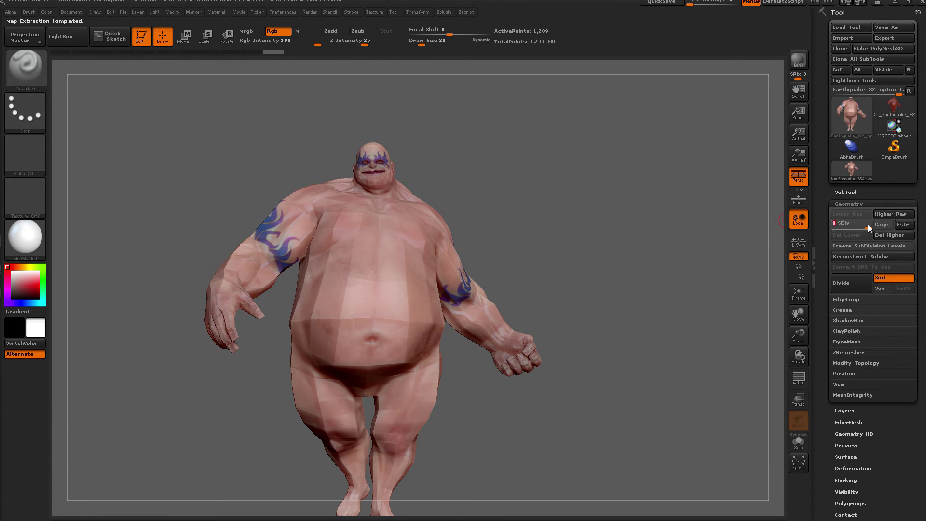
left_click(842, 204)
left_click_drag(563, 248, 686, 295)
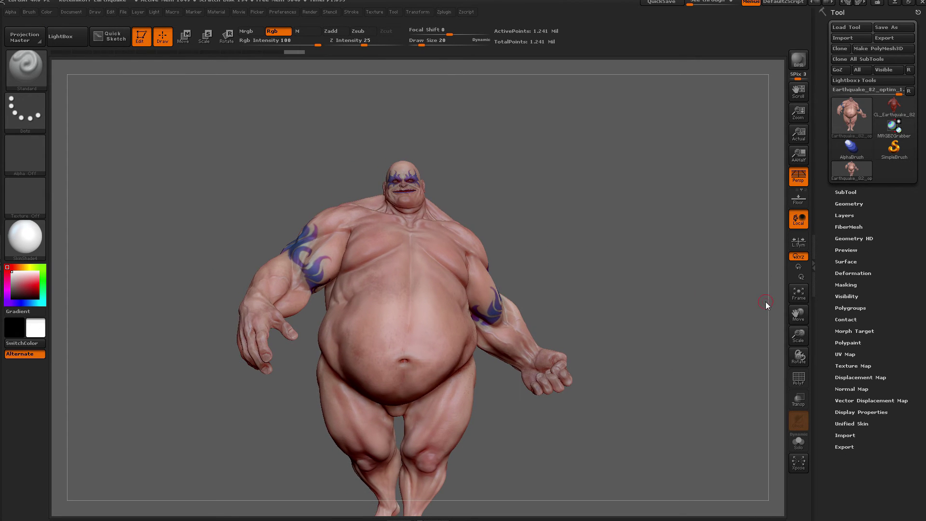
left_click(852, 203)
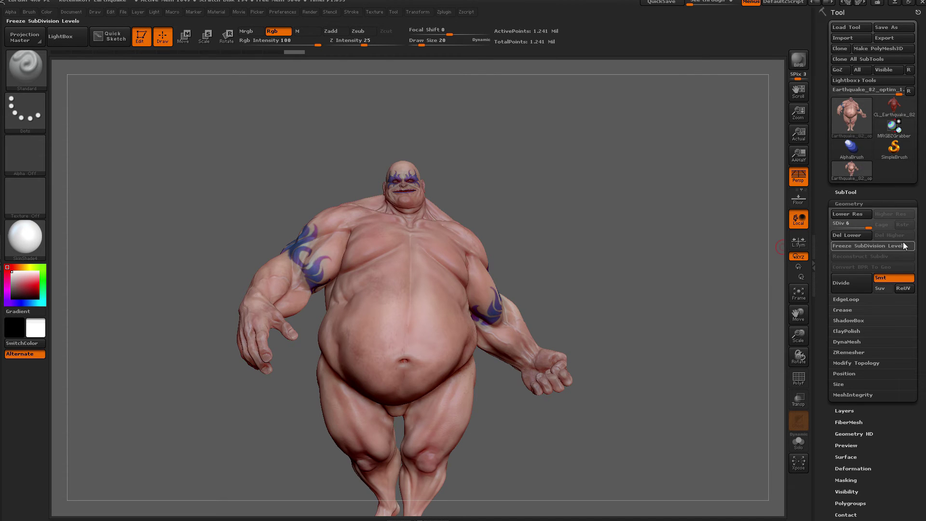
left_click(839, 205)
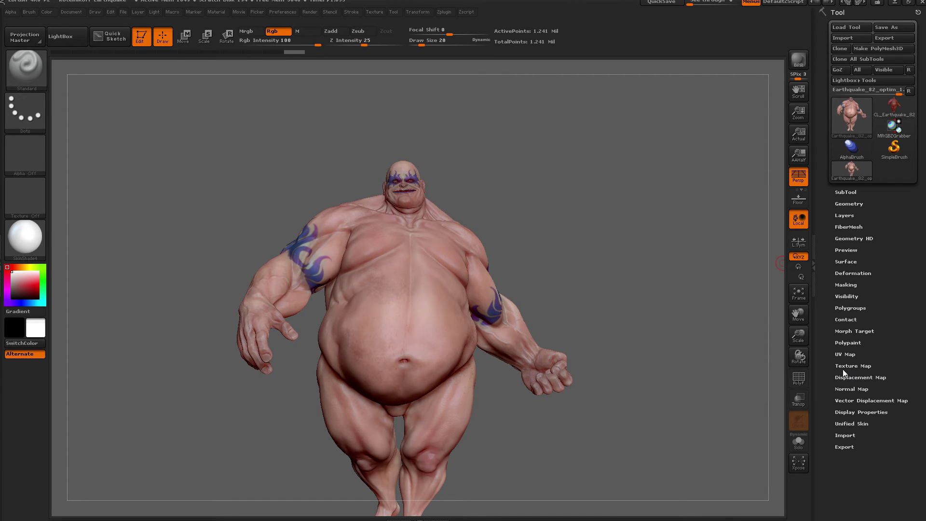
- Switch to Cinema 4D, set the viewport display to Ombrage de Gouraud, and view the textured character up close
left_click_drag(686, 349, 723, 203)
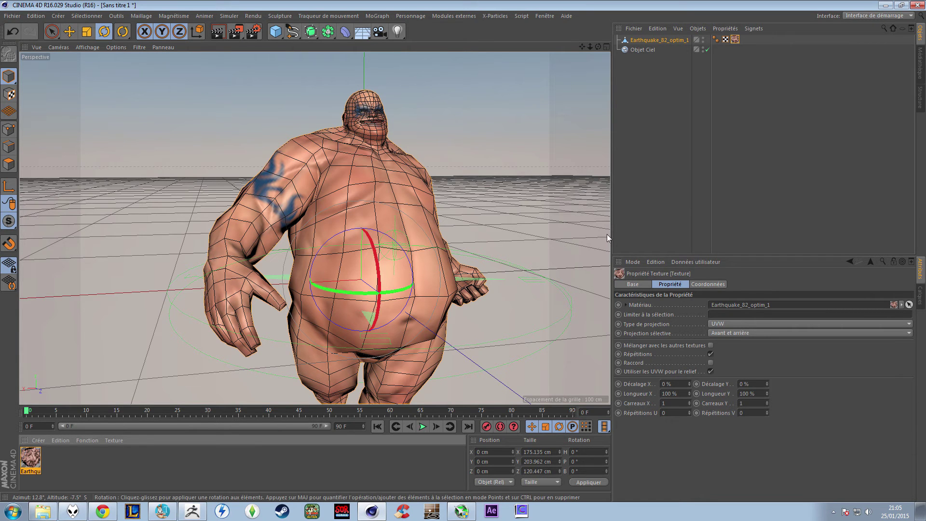
left_click_drag(589, 235, 373, 261, "alt")
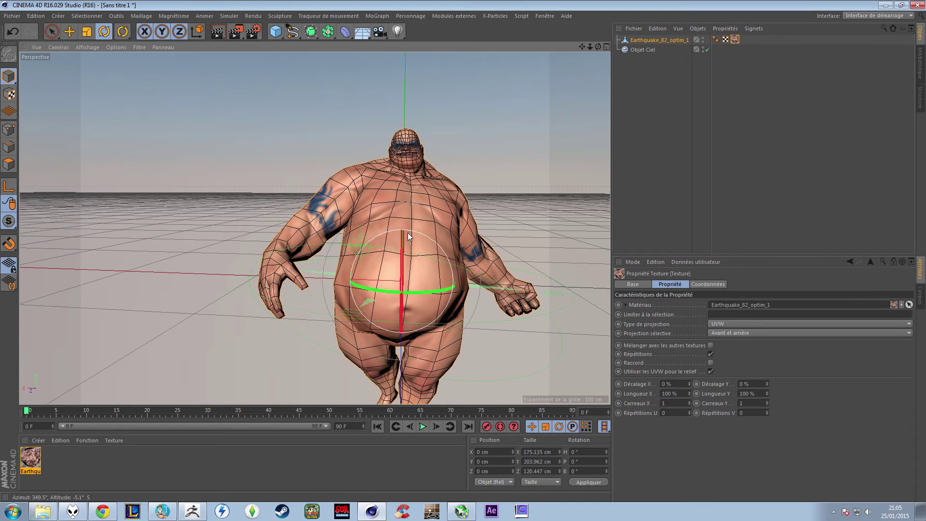
left_click(90, 47)
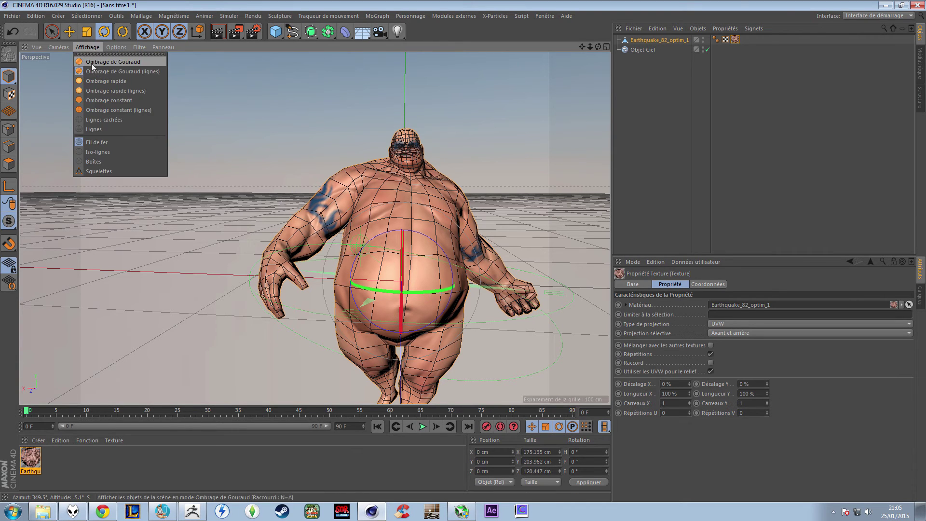
left_click(91, 61)
scroll(404, 200, "up", 5)
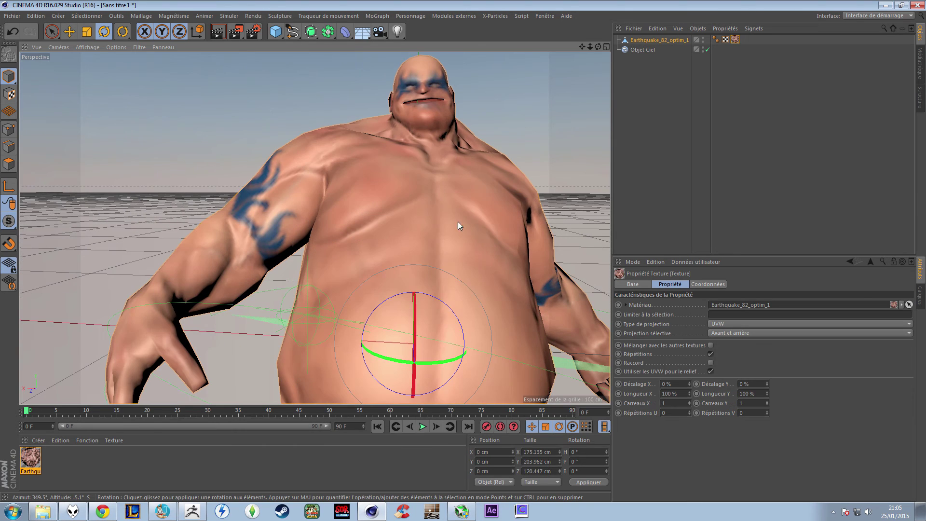
scroll(364, 242, "down", 3)
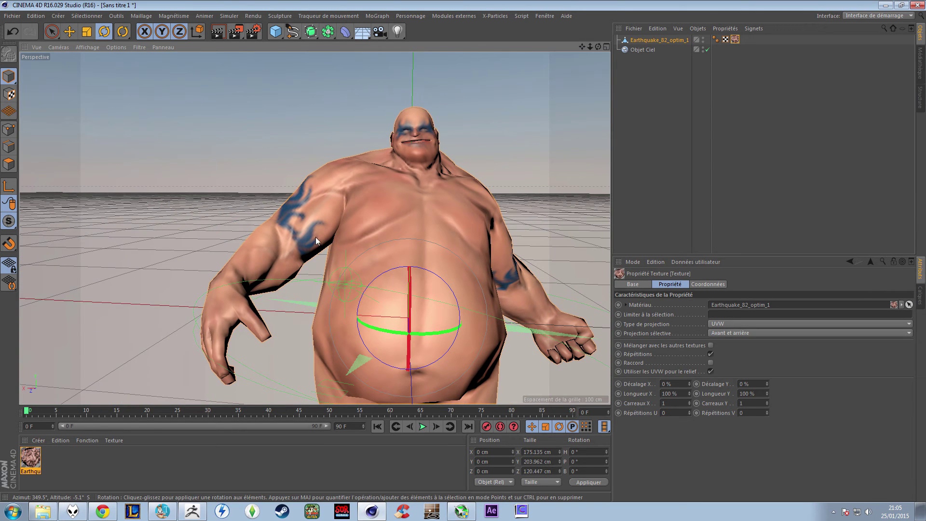
- Open the Earthquake model's material in the material editor and move the editor window clear of the character
left_click(83, 450)
double_click(35, 460)
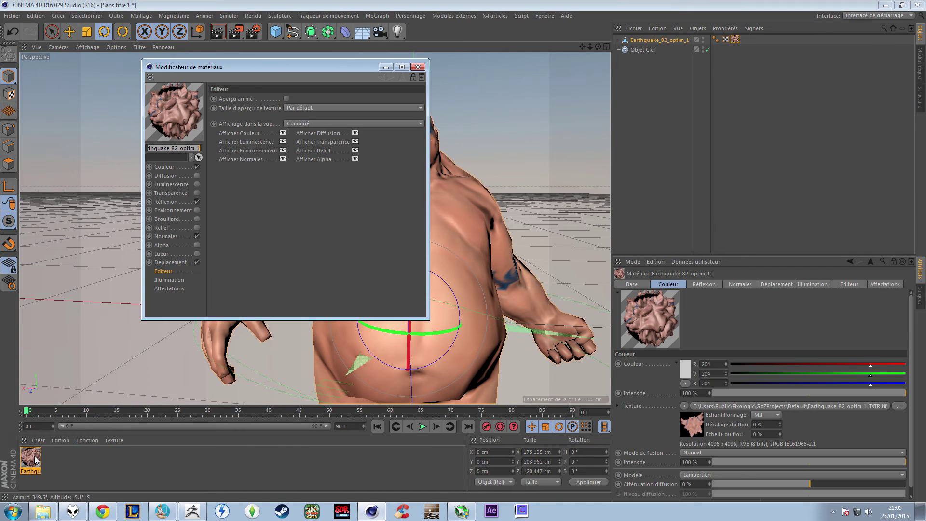
left_click_drag(230, 65, 697, 98)
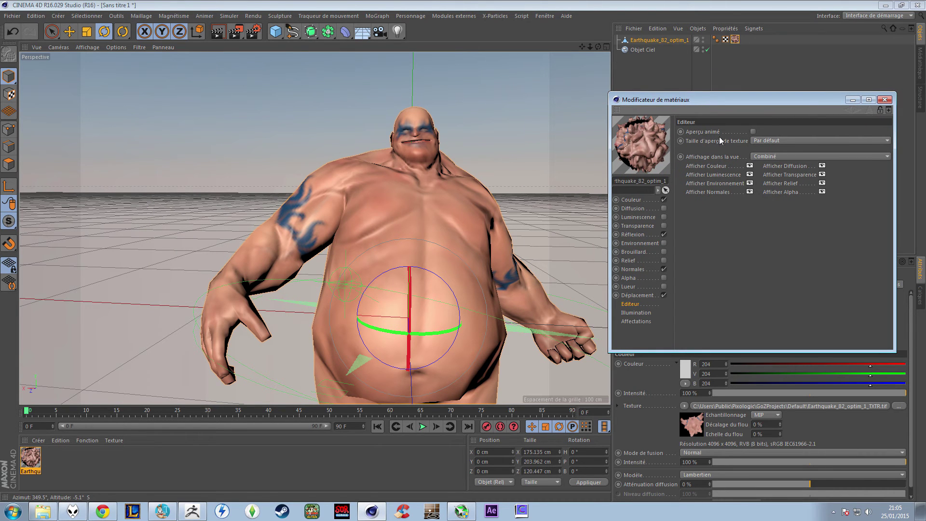
- Set the Earthquake material's texture preview size to 4096x4096 and check the texture sharpness on the character in the viewport
left_click(795, 140)
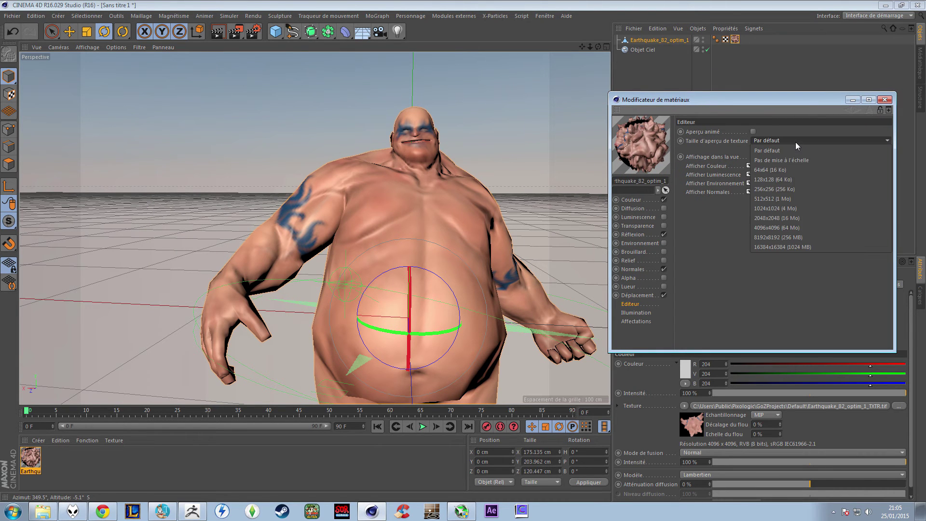
left_click(769, 229)
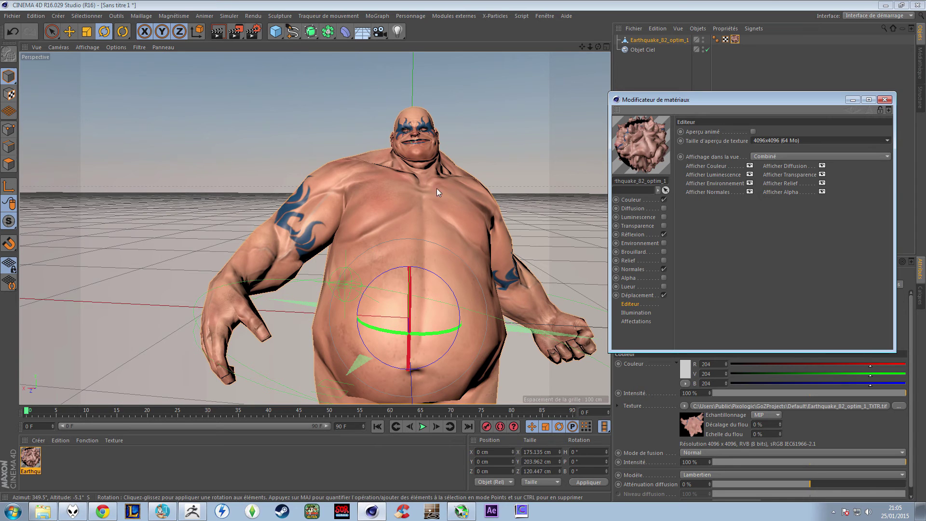
left_click_drag(320, 204, 322, 216, "alt")
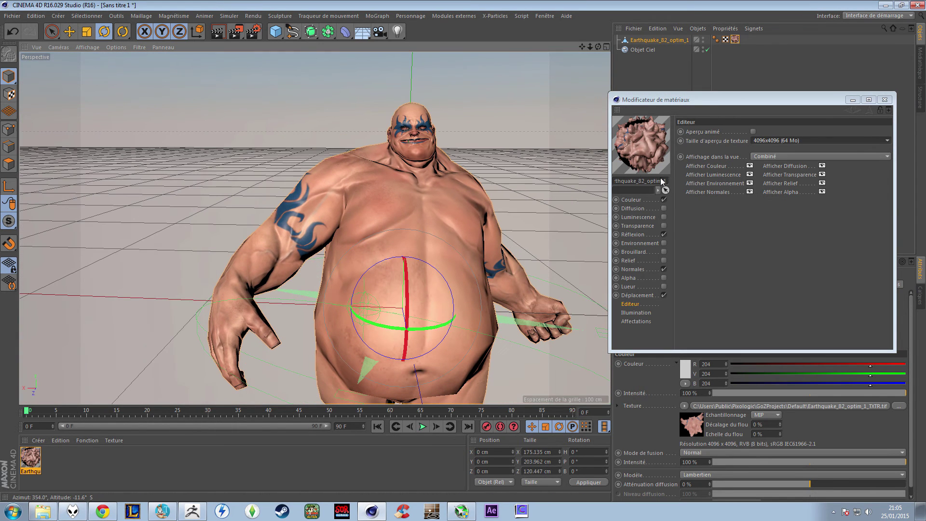
- Reset the material's texture preview size to Par défaut and close the material editor
left_click(795, 139)
left_click(788, 148)
left_click(885, 100)
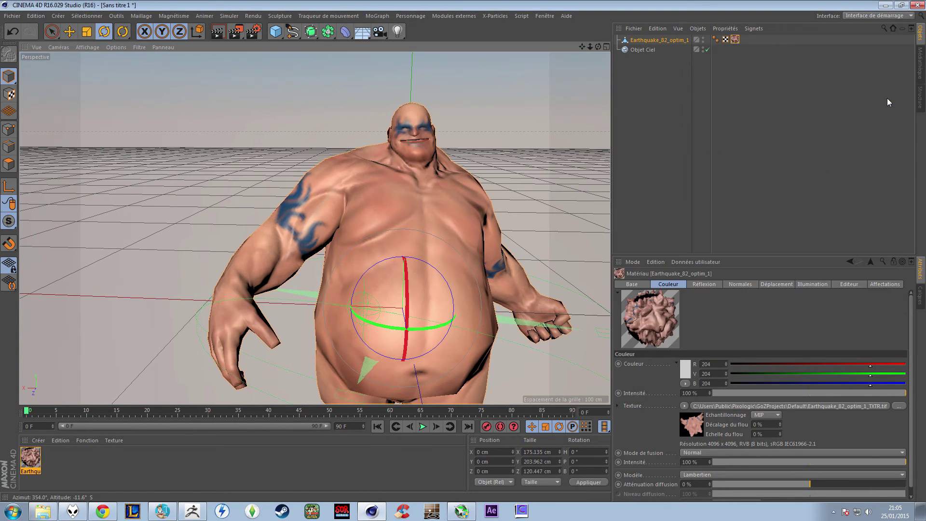
- Render the character in the viewport up close, and again with the full body in frame
left_click_drag(419, 207, 429, 208, "alt")
key("ctrl+r")
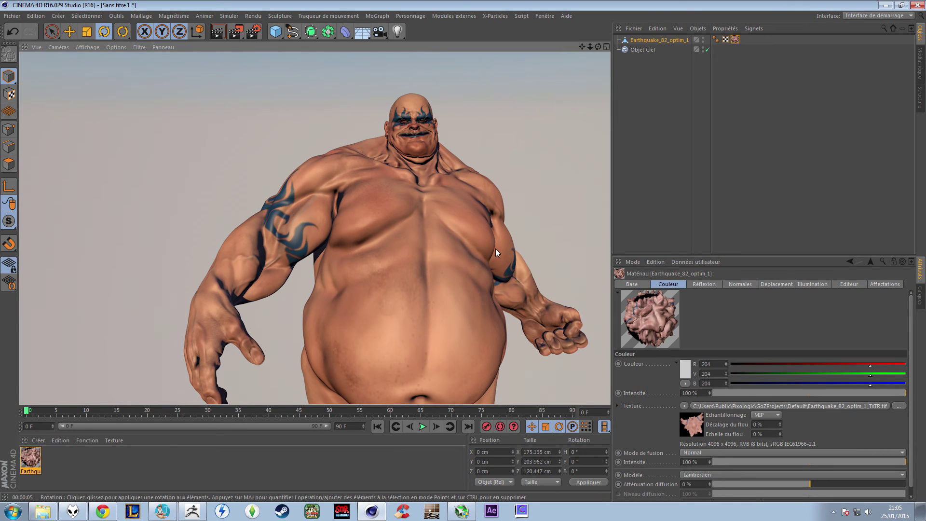
middle_click_drag(377, 303, 370, 237, "alt")
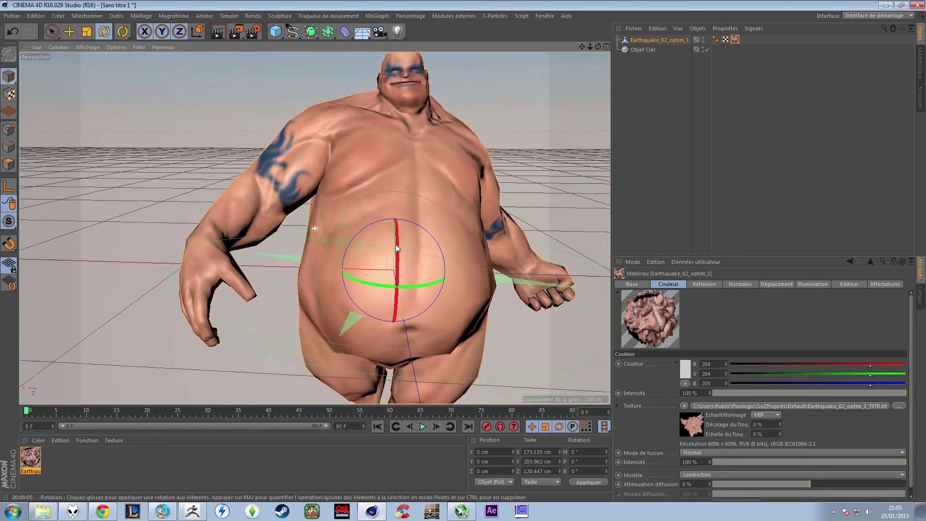
right_click_drag(396, 239, 368, 227, "alt")
left_click_drag(368, 227, 406, 223, "alt")
key("ctrl+r")
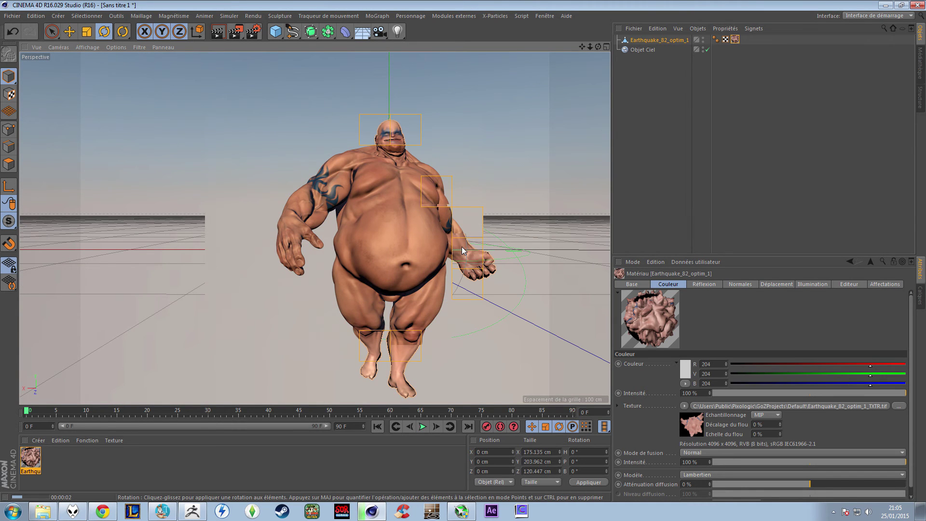
left_click_drag(386, 214, 394, 279, "alt")
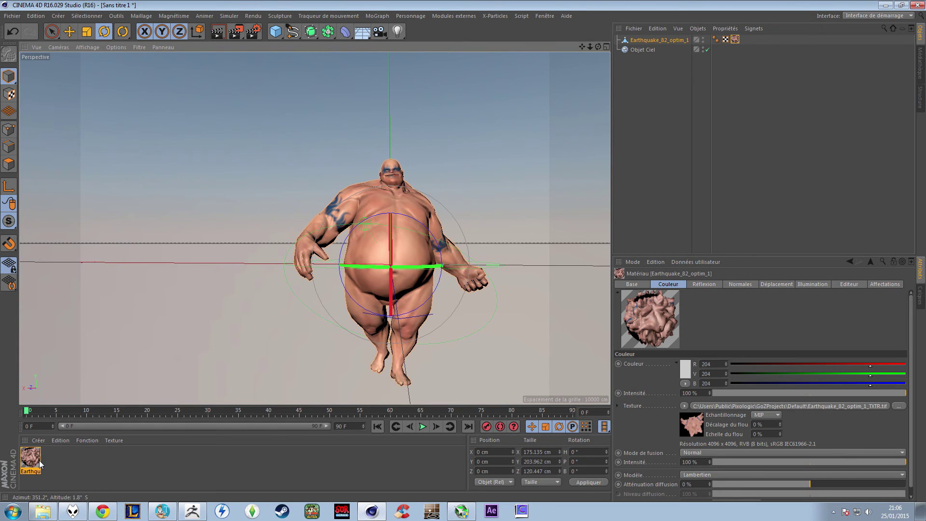
- Switch to ZBrush, show the Geometry settings and inspect the Earthquake model at its lowest subdivision level
left_click(198, 511)
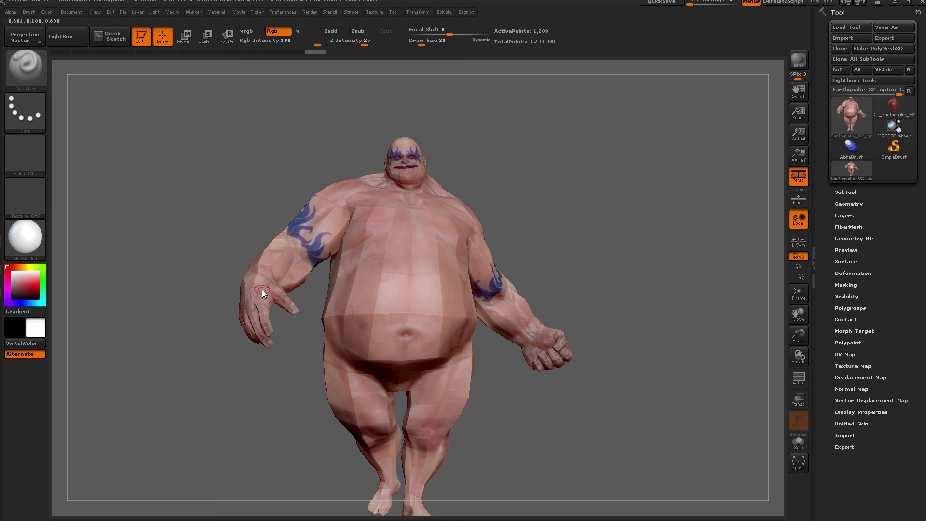
left_click(848, 204)
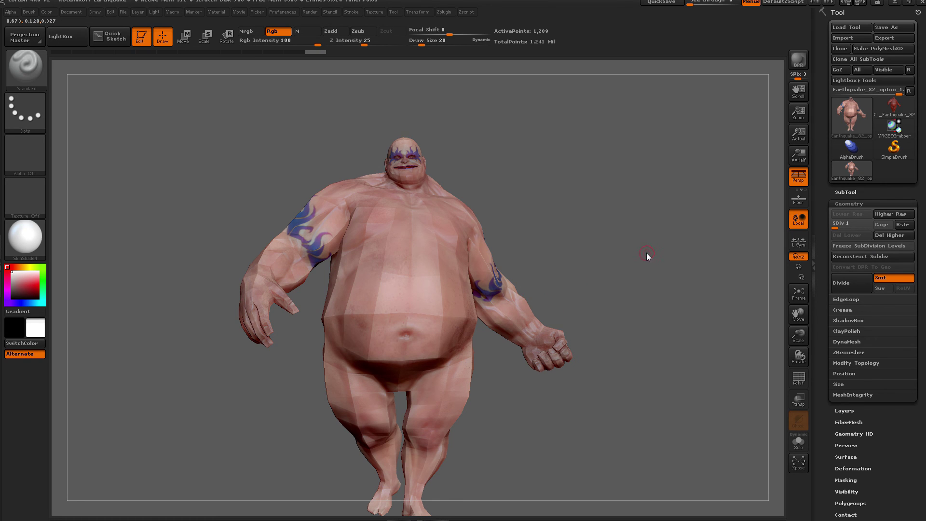
left_click_drag(614, 259, 635, 226, "alt")
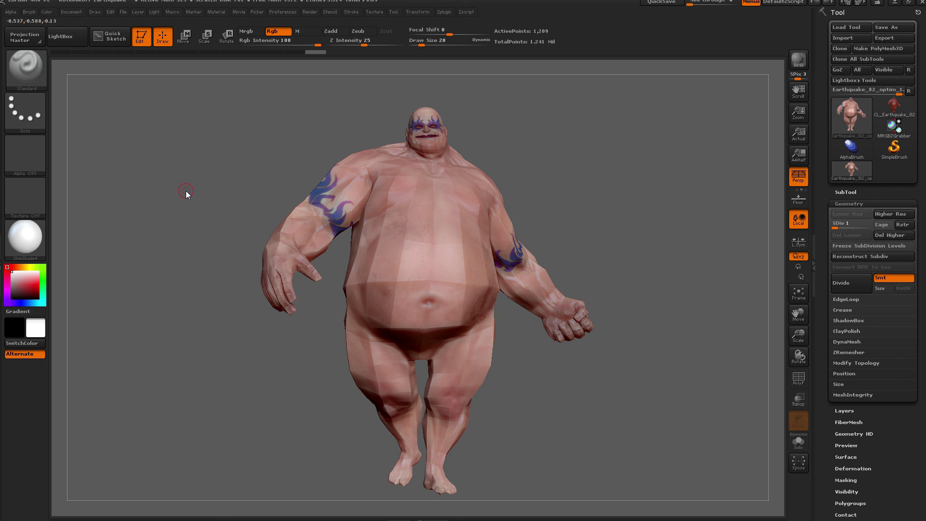
left_click_drag(181, 262, 629, 245)
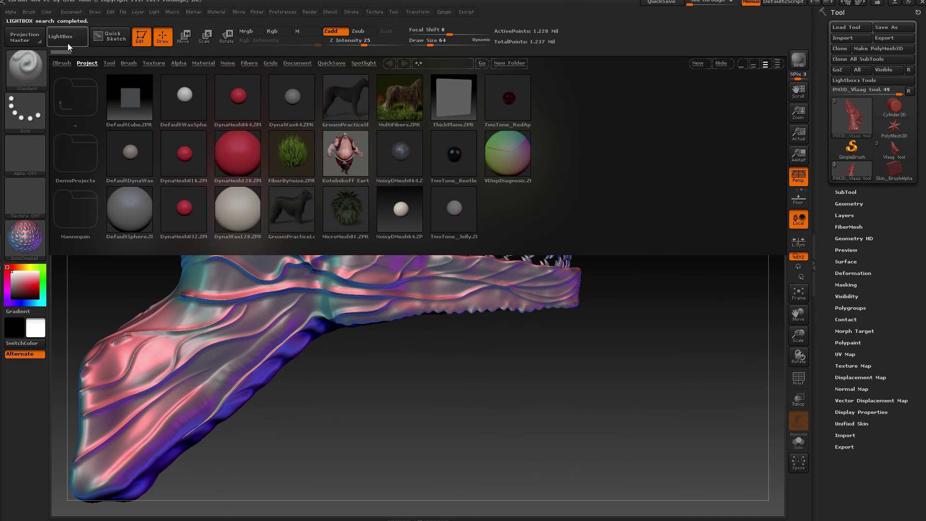
- Hide LightBox and view the whole dragon head sculpt from the front, centred in the canvas
left_click(66, 39)
left_click_drag(468, 381, 424, 383)
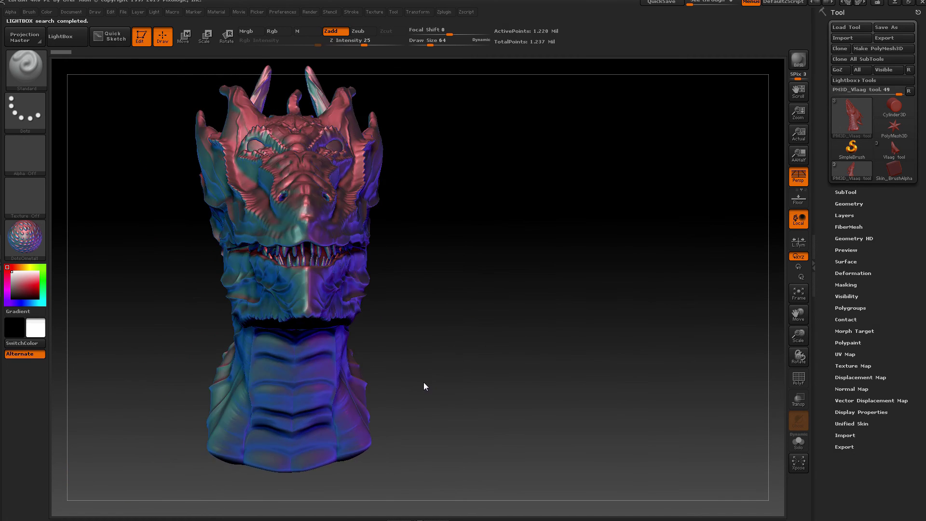
left_click_drag(470, 305, 536, 340, "alt")
mouse_move(579, 309)
left_mouse_down()
mouse_move(577, 320)
mouse_move(565, 314)
left_mouse_up()
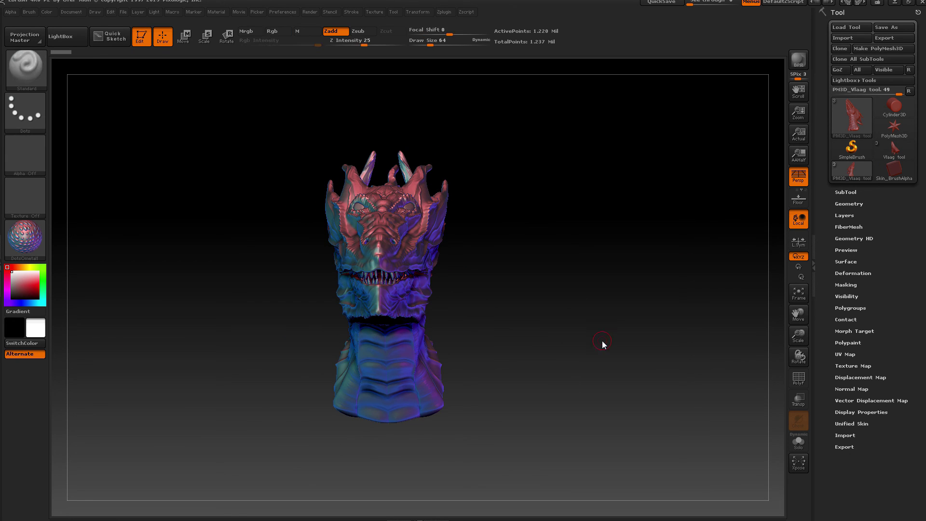